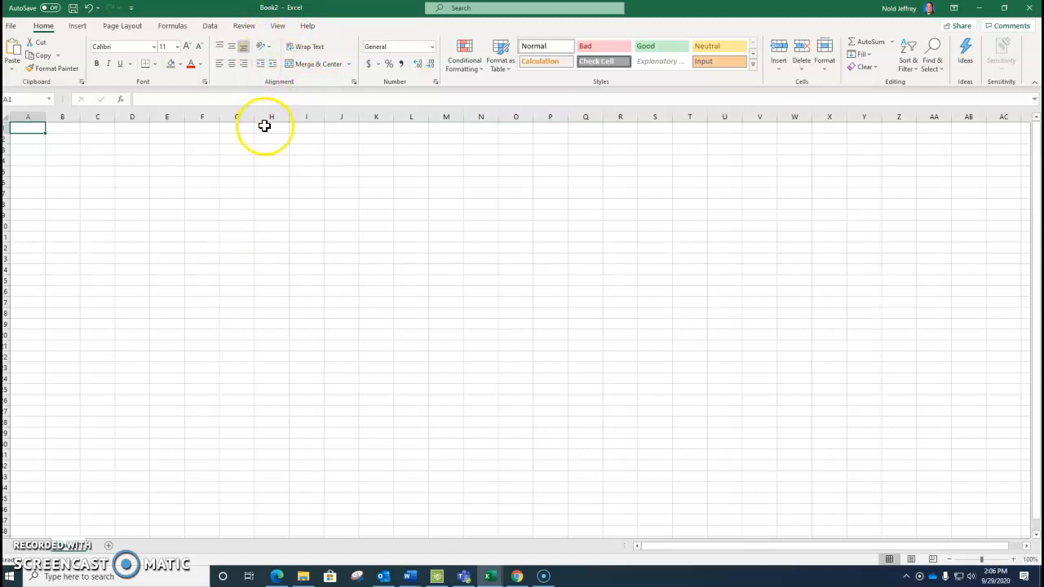
Switch to Word to view the top of Document1, and return to the blank Excel workbook
left_click(410, 576)
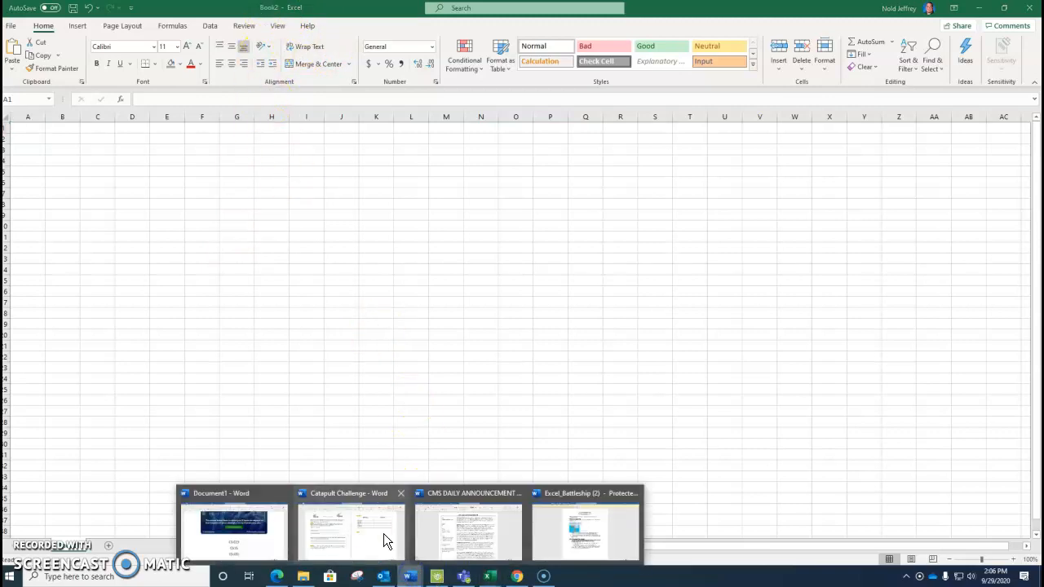
left_click(265, 523)
scroll(271, 362, "up", 3)
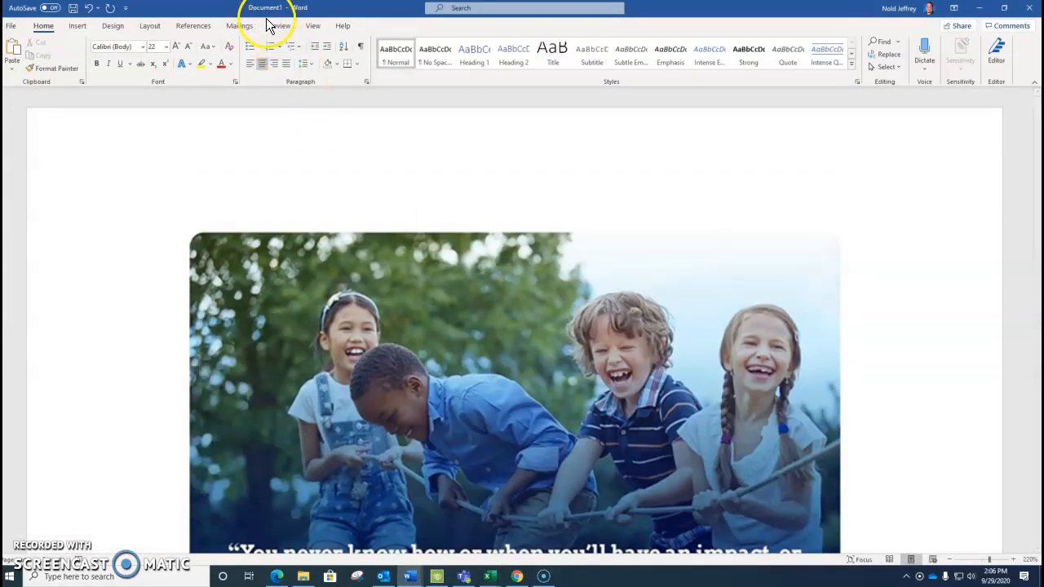
left_click(979, 9)
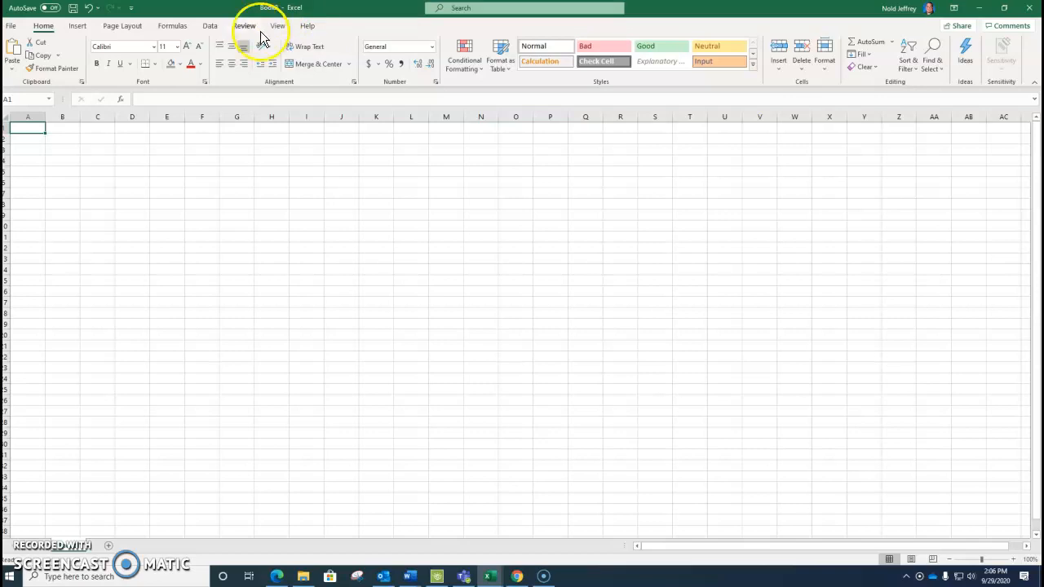
Start saving the workbook under a new name and browse OneDrive to the Excel folder inside COMP APPS 5
left_click(12, 26)
left_click(33, 194)
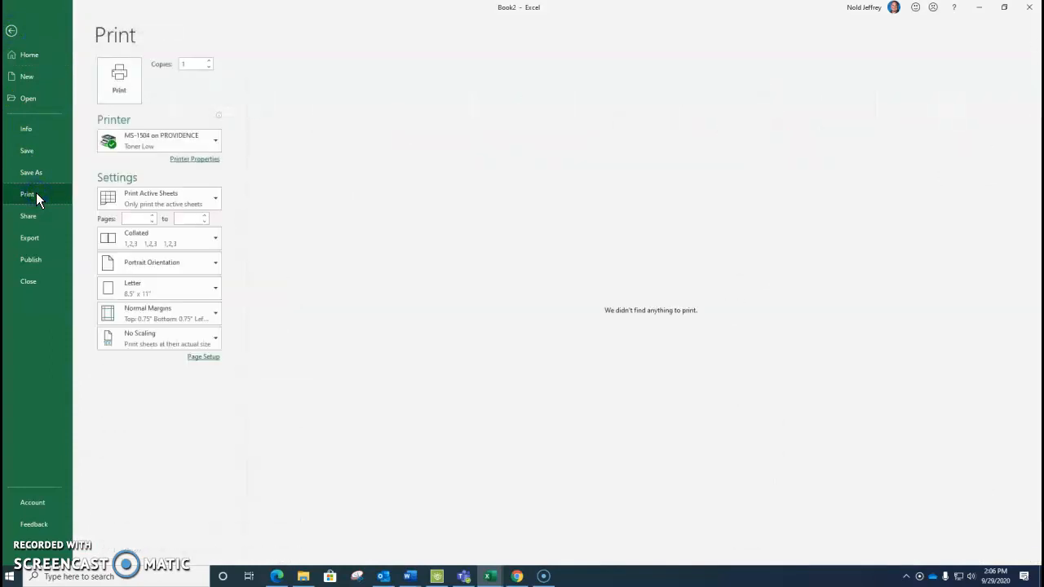
left_click(34, 173)
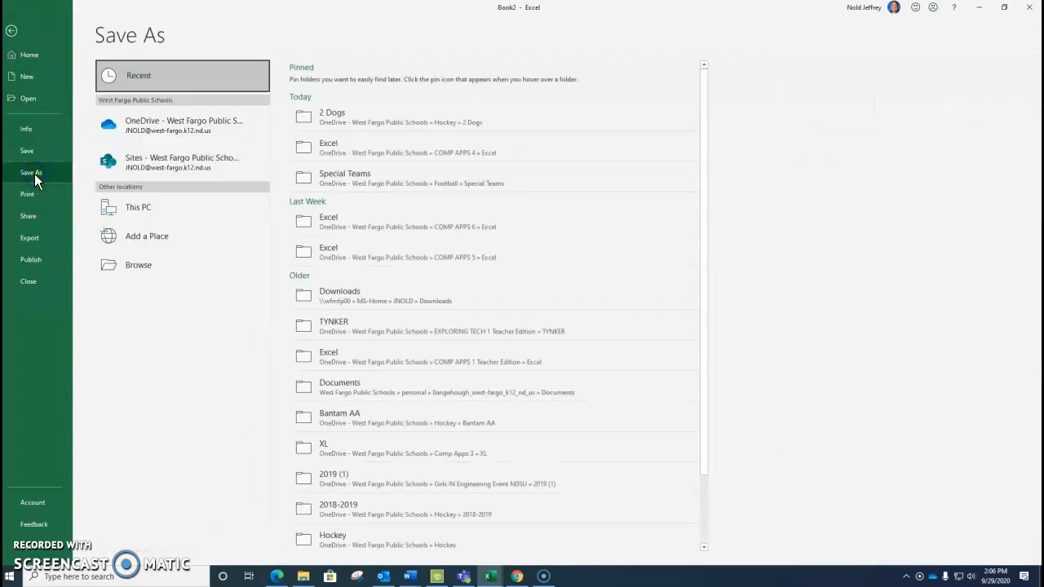
left_click(182, 124)
scroll(367, 294, "down", 1)
scroll(366, 294, "down", 2)
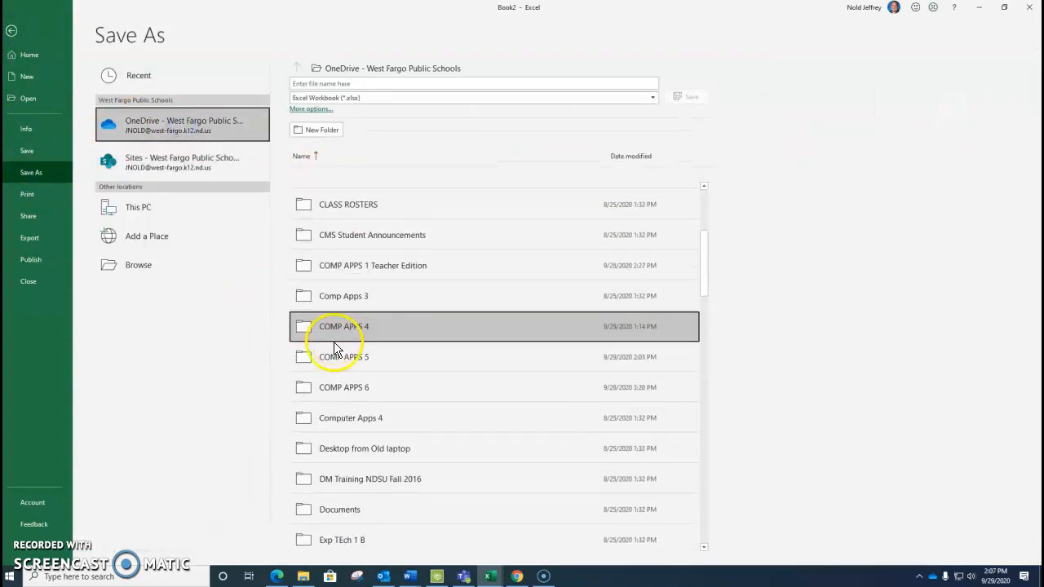
double_click(350, 354)
double_click(330, 226)
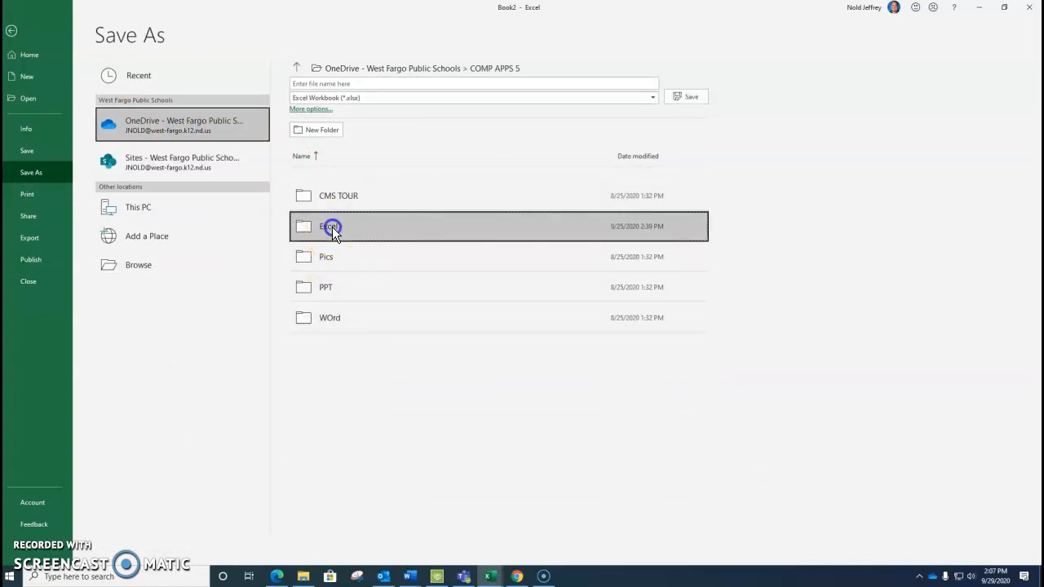
Name the workbook "Practice CA 5 A Q1" and save it in the current folder
left_click(337, 85)
type("Practice ")
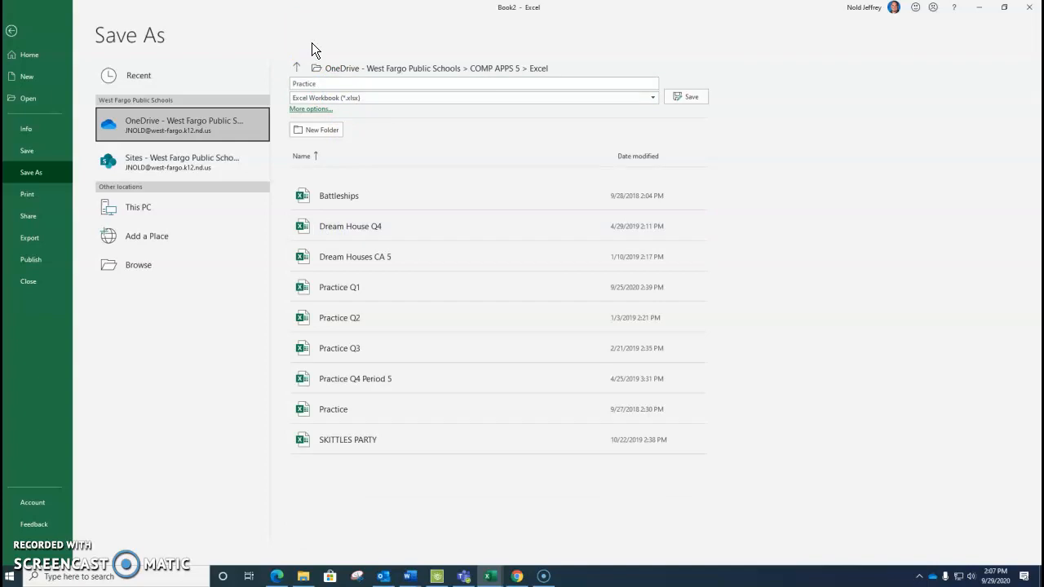
type("CA 5 A Q1")
left_click(672, 92)
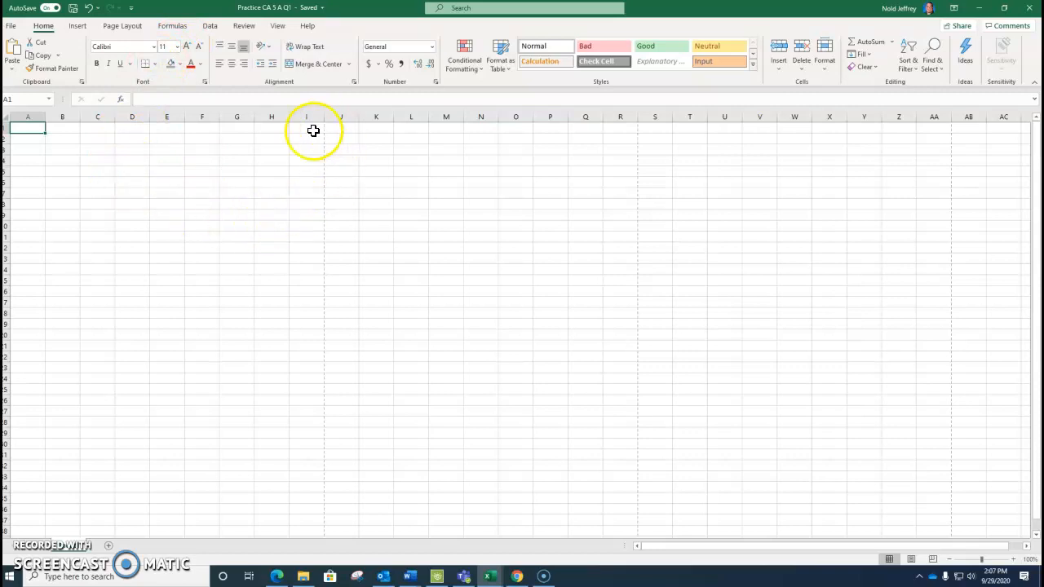
Examine how far the blank worksheet's columns and rows extend
left_click(128, 182)
left_click(85, 162)
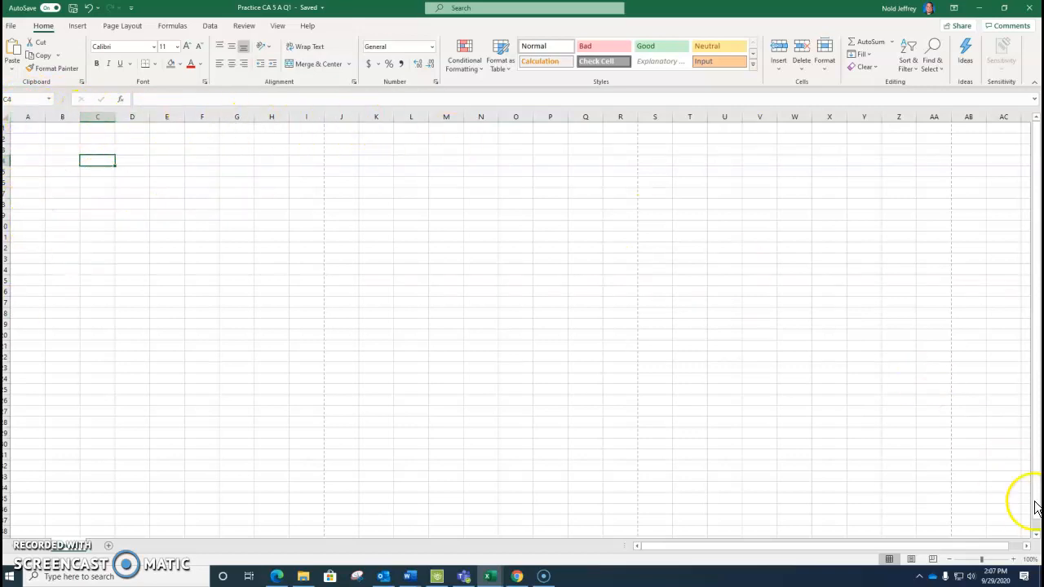
left_click(1027, 546)
left_click(1026, 545)
left_click_drag(970, 548, 634, 543)
scroll(106, 275, "down", 9)
scroll(42, 337, "up", 8)
scroll(43, 337, "up", 5)
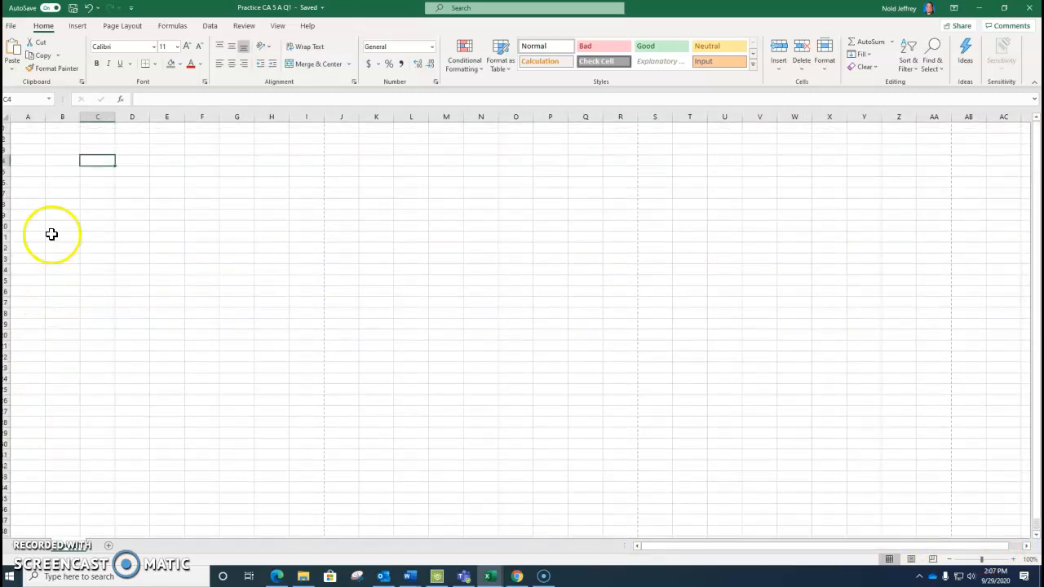
left_click(128, 169)
left_click(134, 160)
left_click(152, 152)
left_click(187, 179)
left_click(163, 154)
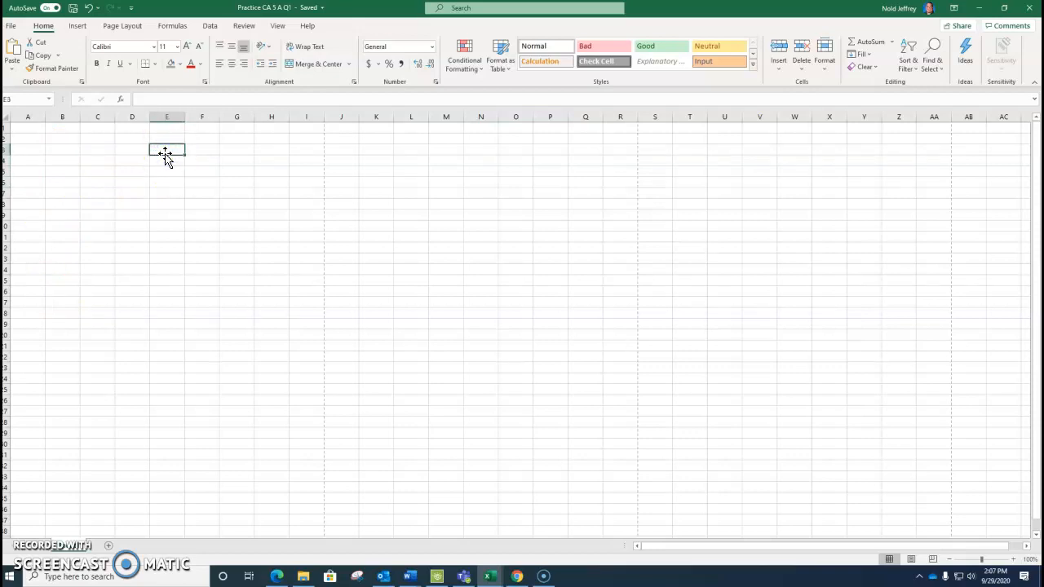
left_click(124, 164)
left_click(96, 178)
left_click(90, 170)
left_click(88, 159)
left_click(105, 166)
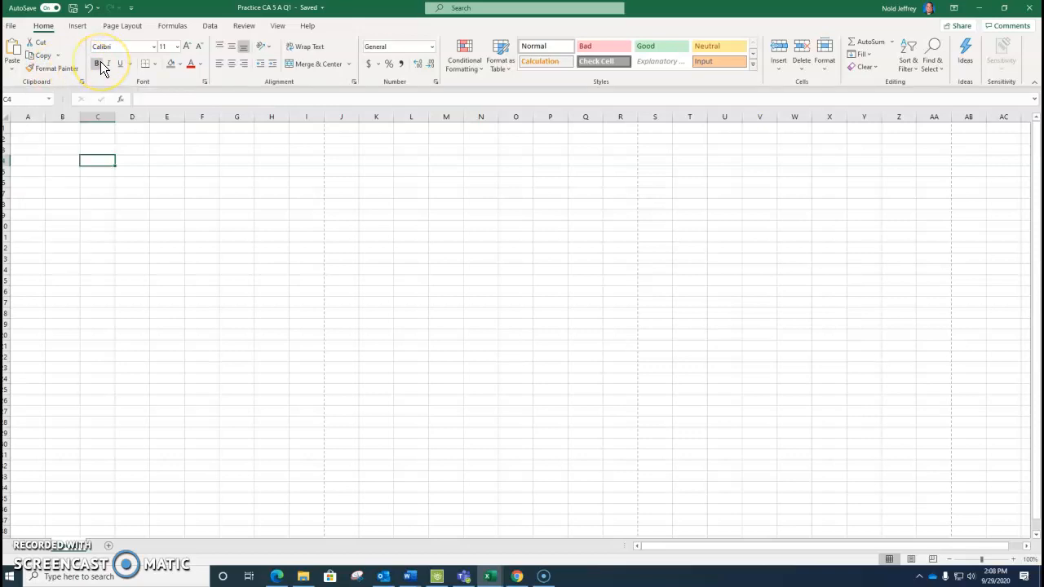
View the font and alignment options of the Format Cells dialog for cell C4 without changing anything
left_click(205, 81)
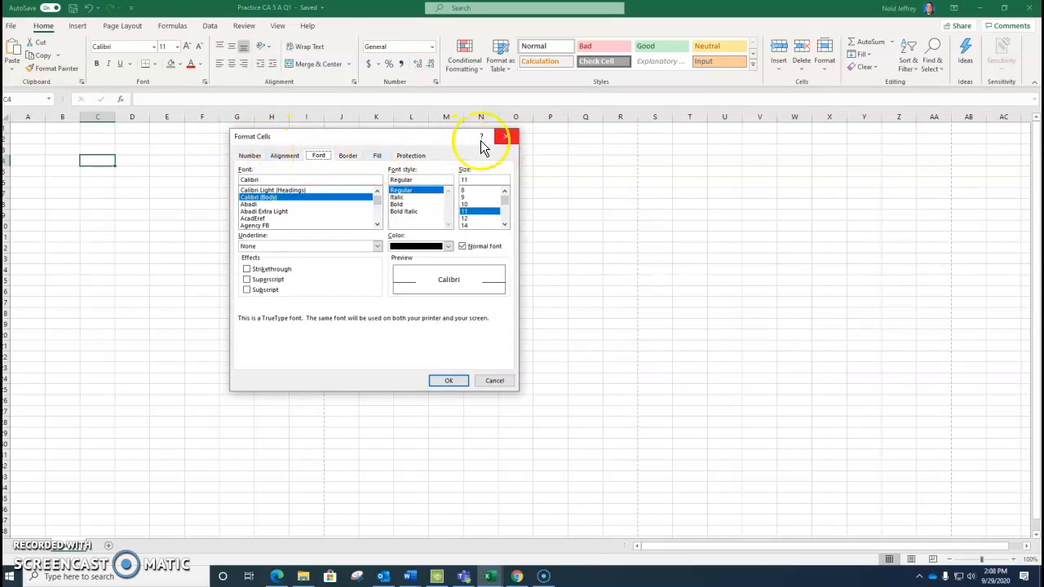
left_click(506, 136)
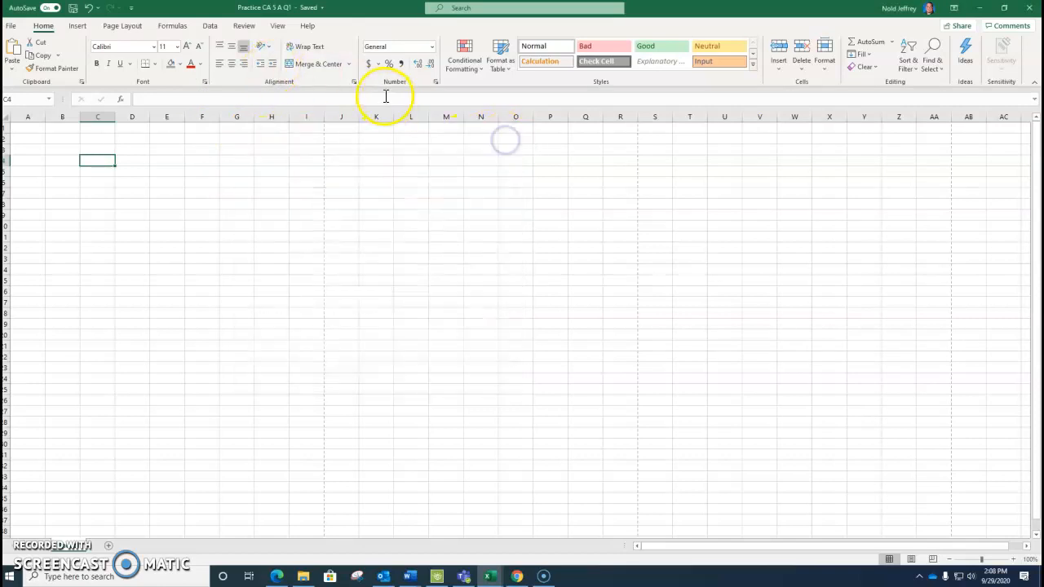
left_click(355, 82)
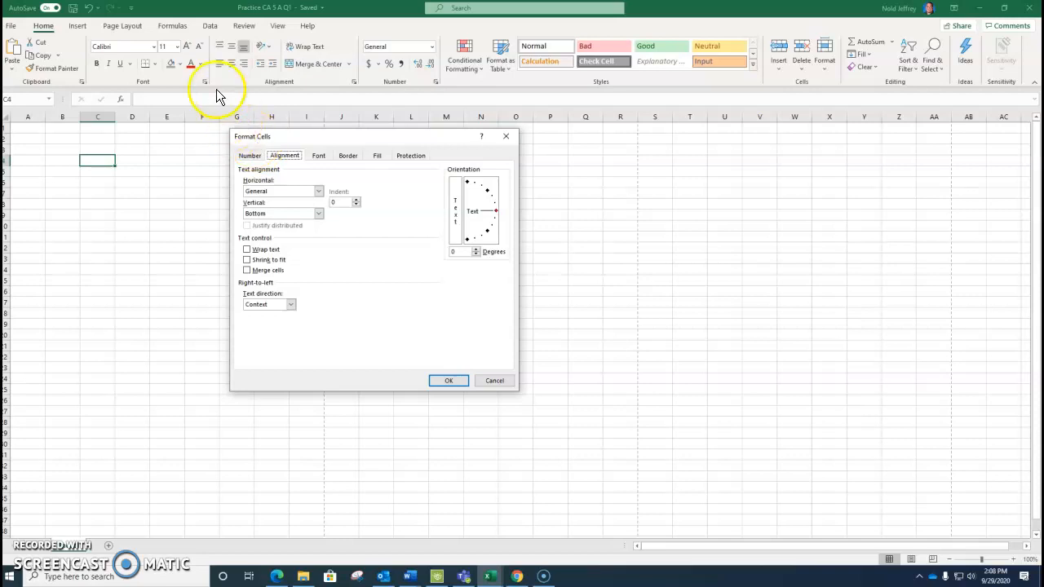
left_click(494, 382)
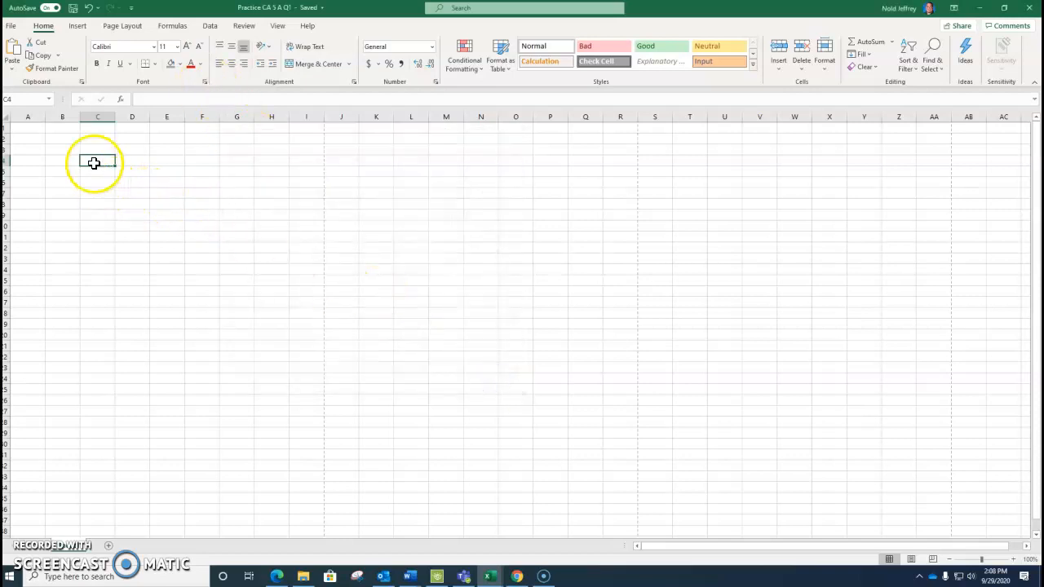
Enter the teacher's name followed by "is the coolest" in cell C4, and widen column D
type("Mr. Nold  is the coolest")
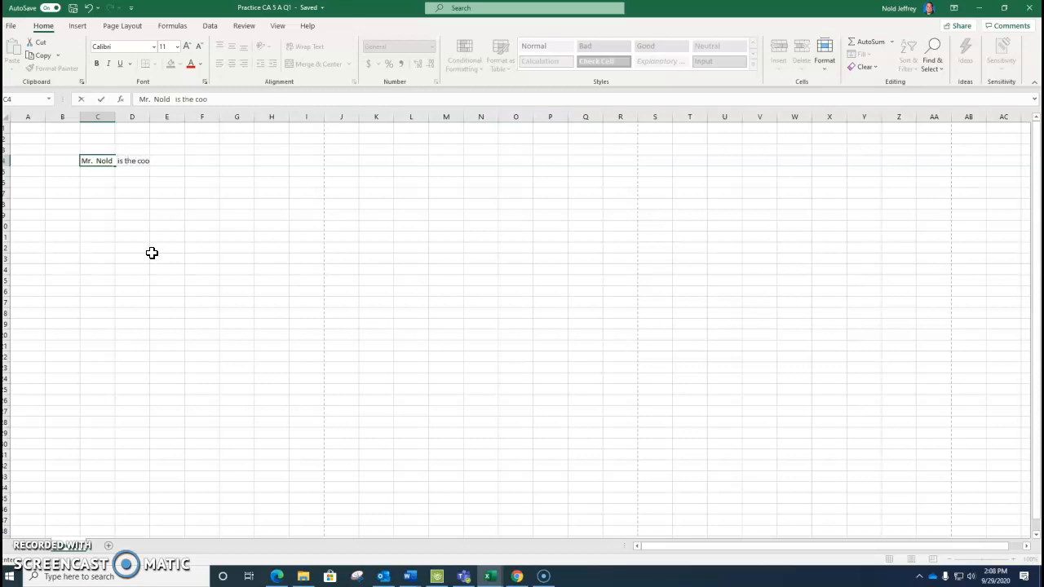
left_click(145, 119)
left_click_drag(147, 119, 167, 119)
Enter STINKS in cell D4 and compare the stored contents of D4 and C4
left_click(143, 160)
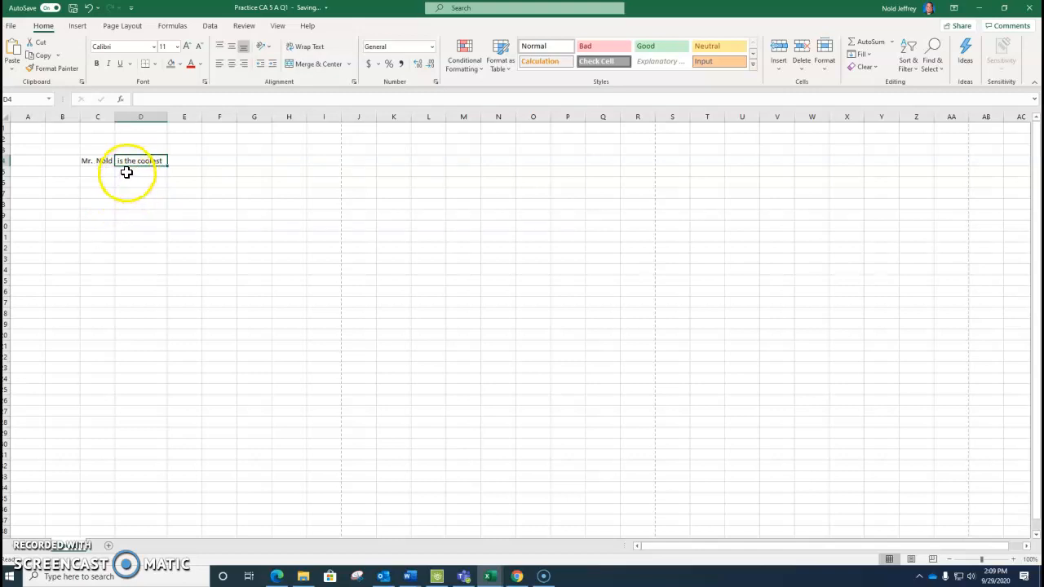
type("STINKS")
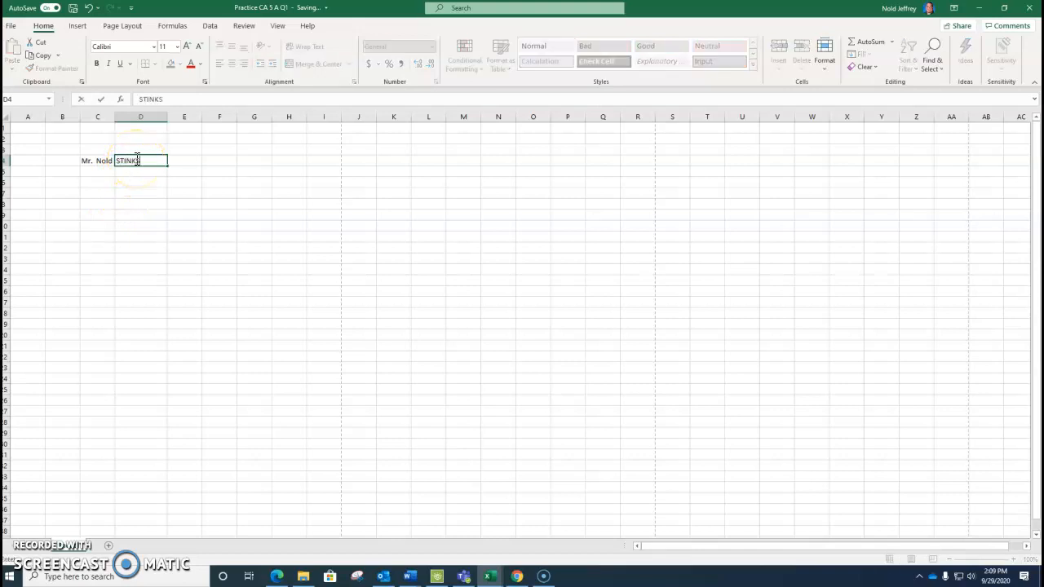
key("Return")
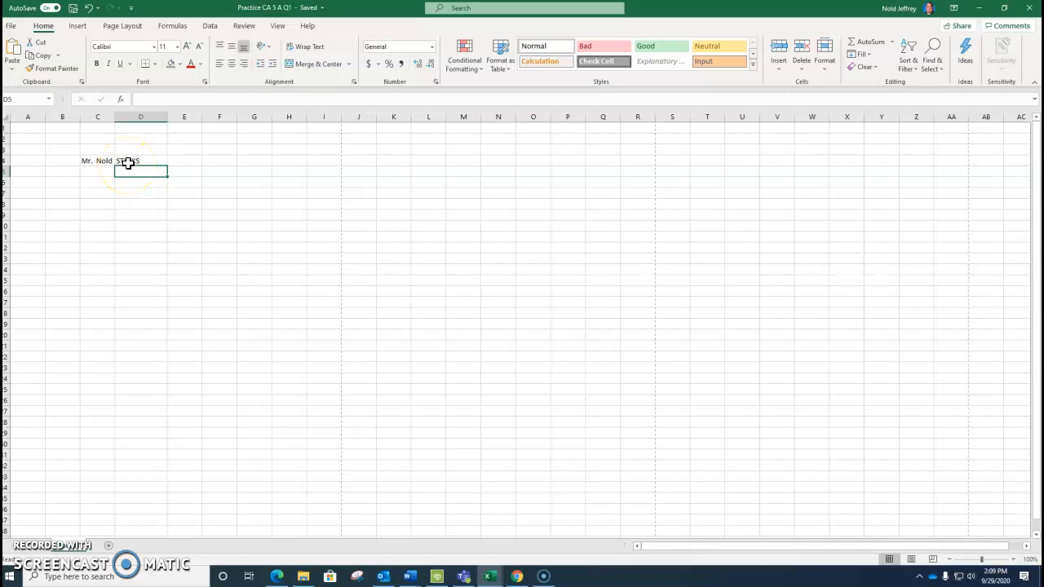
left_click(129, 161)
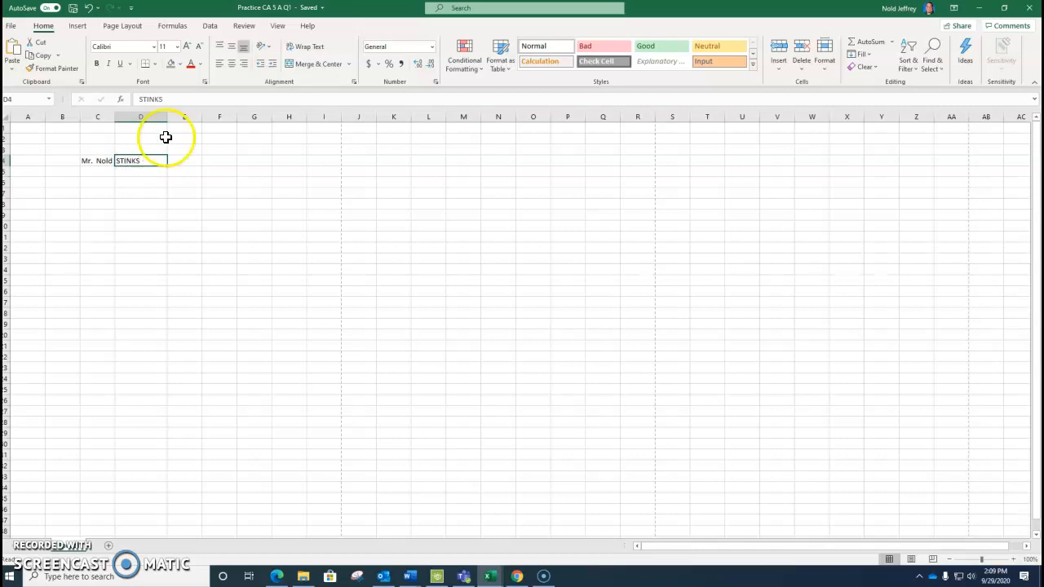
left_click(89, 162)
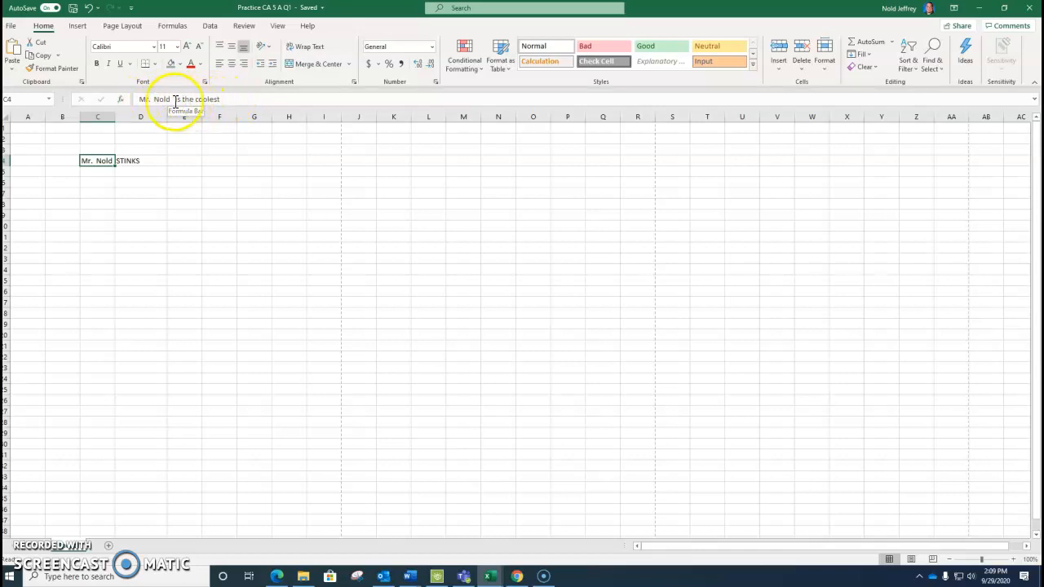
Clear the word STINKS from cell D4
left_click(133, 165)
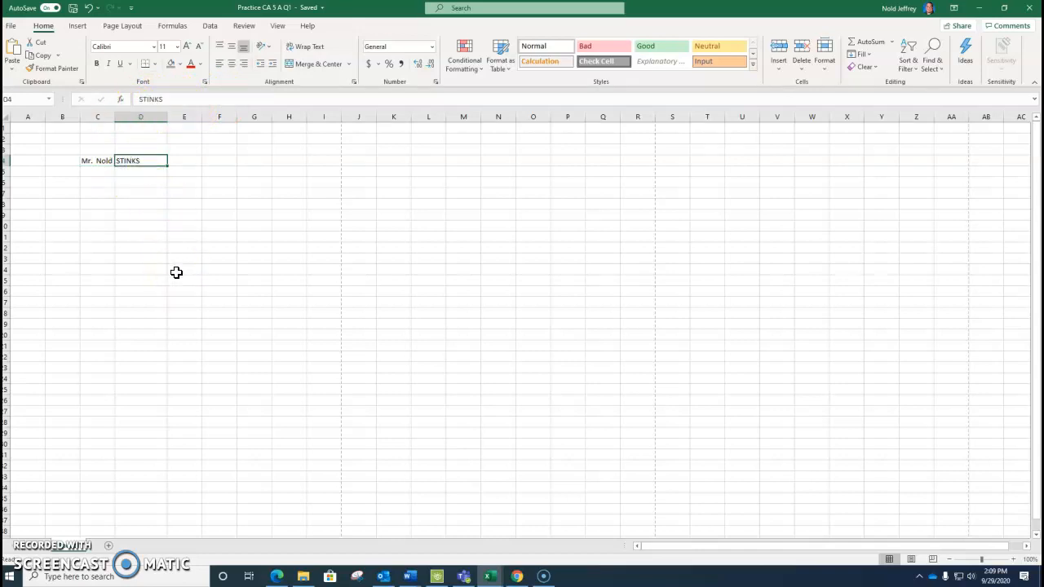
key("BackSpace")
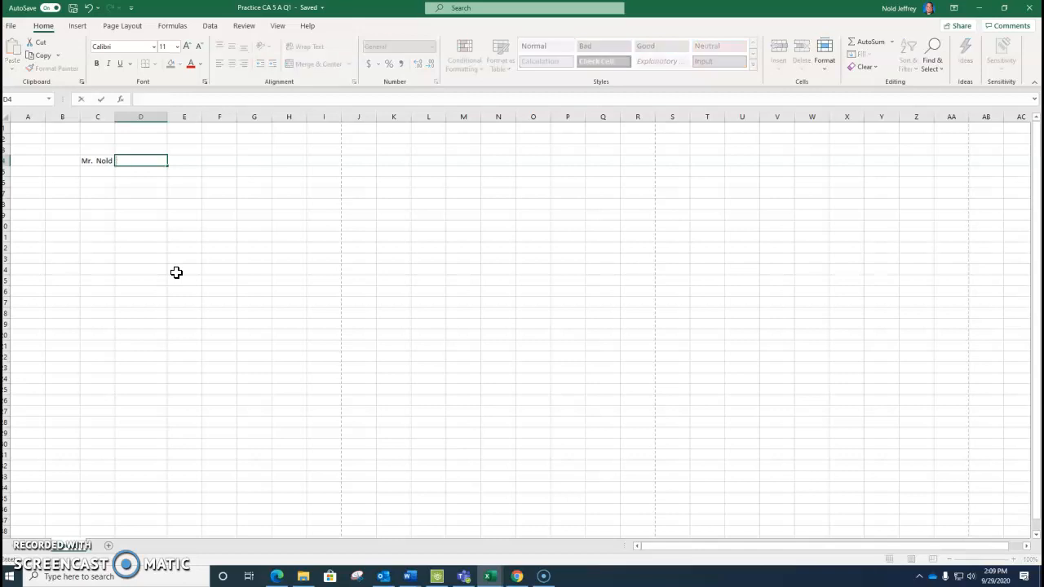
type("is the coolest")
key("Return")
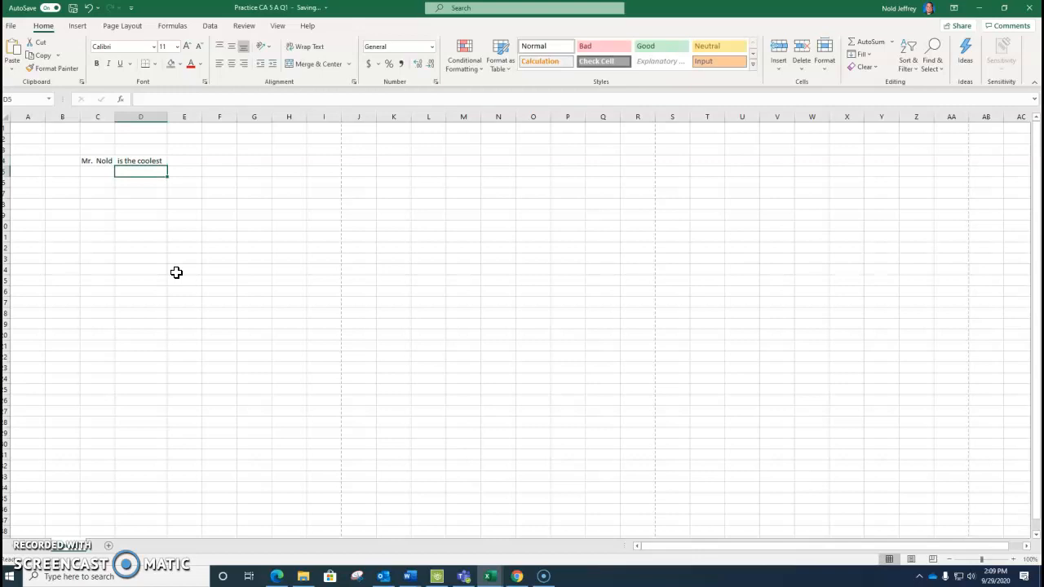
Check the contents of cells D4 and C4, and narrow column D
left_click(1015, 559)
left_click(1014, 560)
left_click(1016, 561)
left_click(1016, 561)
left_click(1016, 561)
left_click(1016, 561)
left_click(1015, 561)
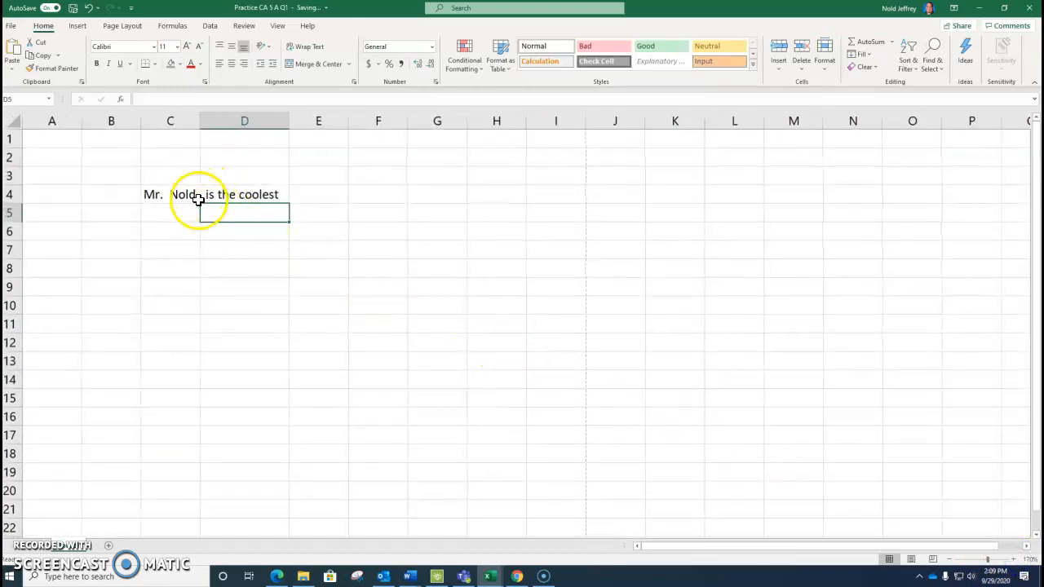
left_click(235, 194)
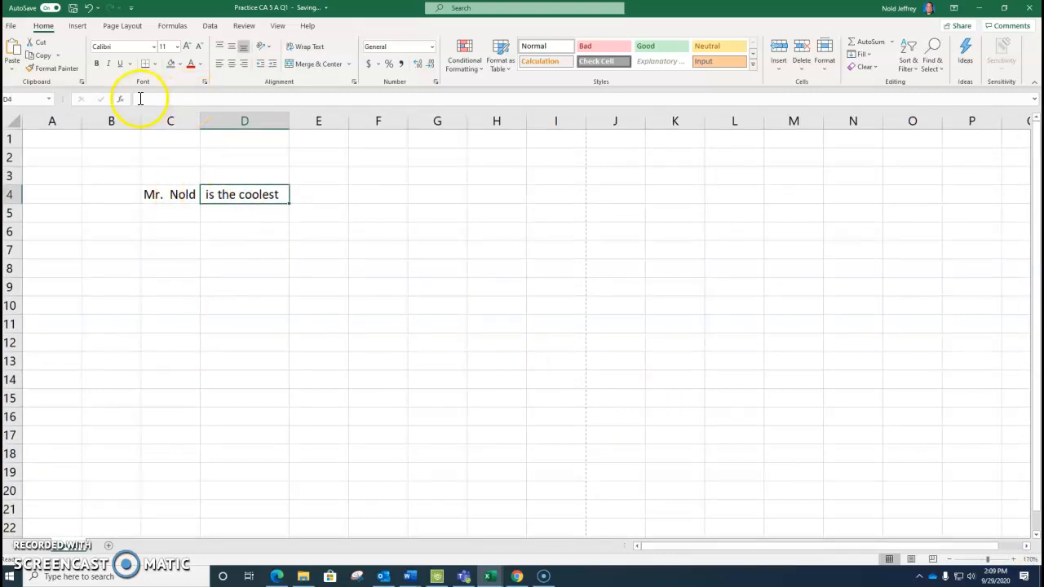
left_click(170, 194)
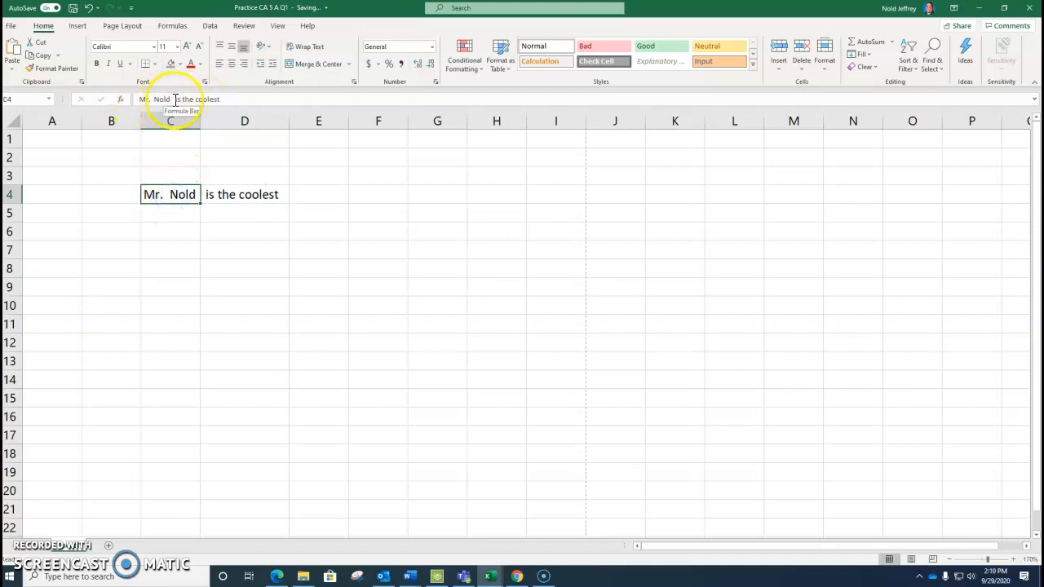
mouse_move(200, 119)
left_mouse_down()
mouse_move(291, 126)
mouse_move(199, 134)
left_mouse_up()
left_click_drag(291, 122, 257, 124)
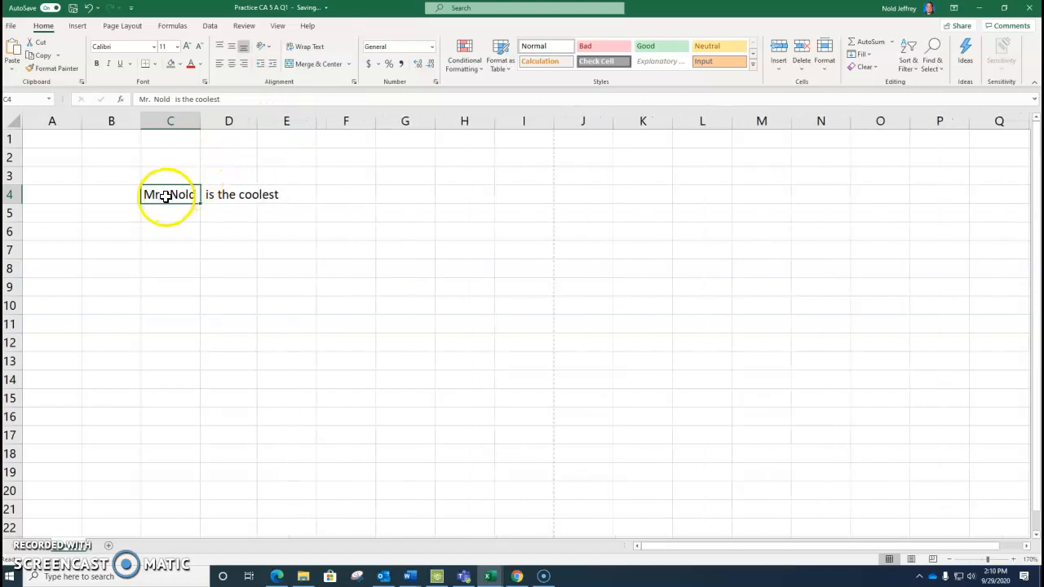
Clear the text from cell C4 and enter 35987 there
key("Delete")
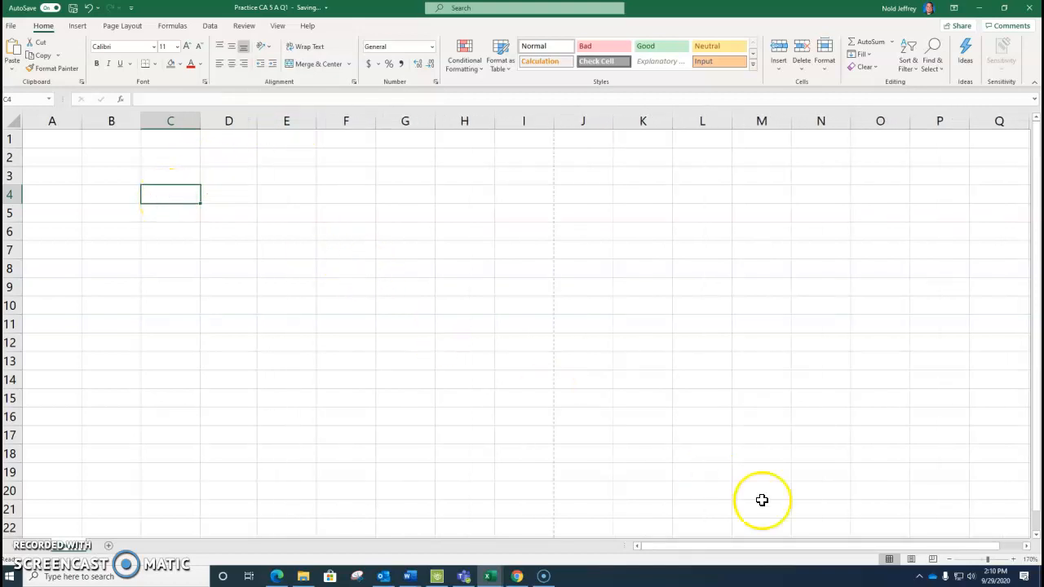
left_click(952, 559)
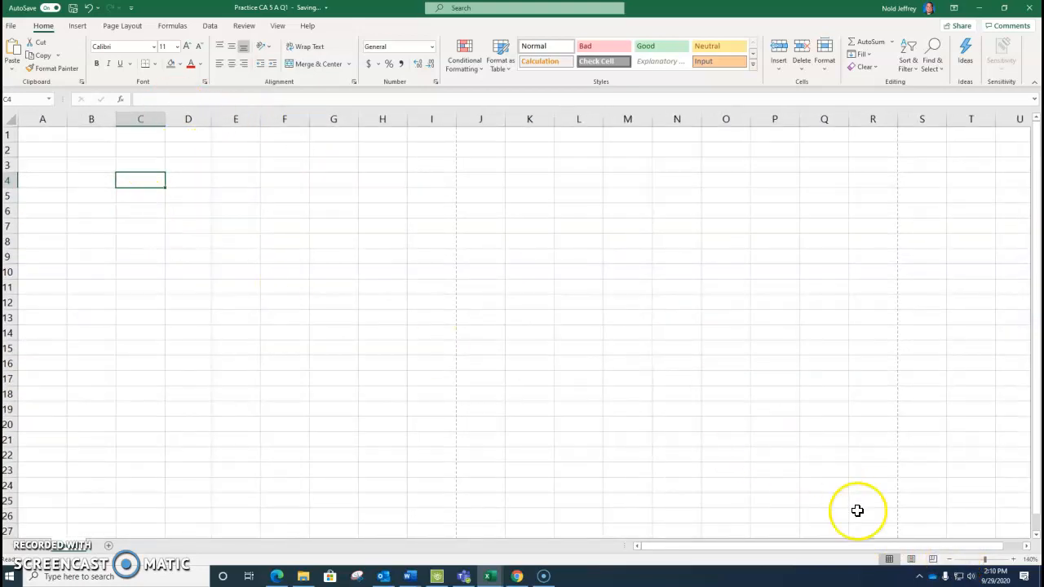
left_click(949, 560)
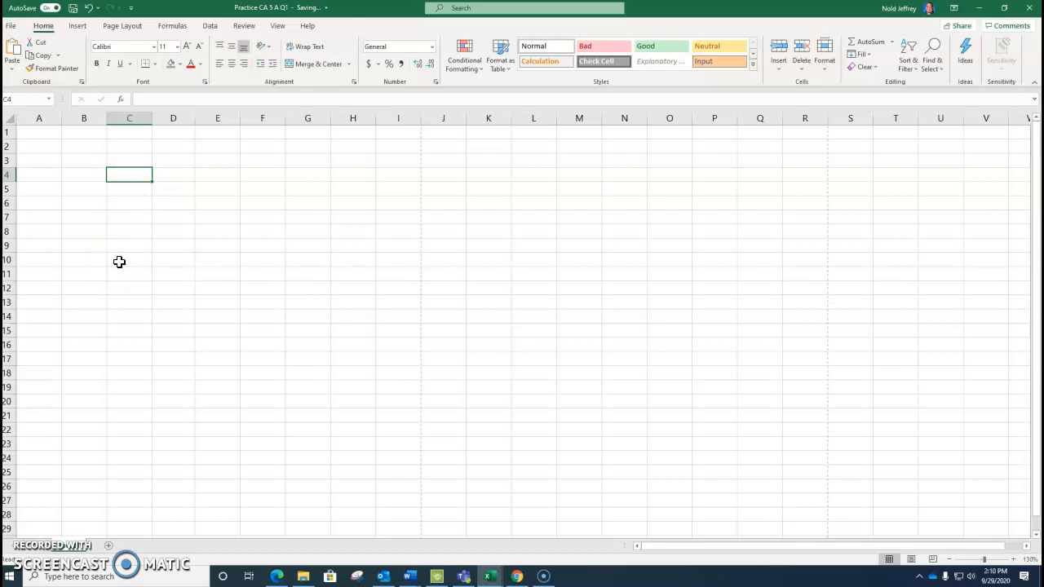
type("35987")
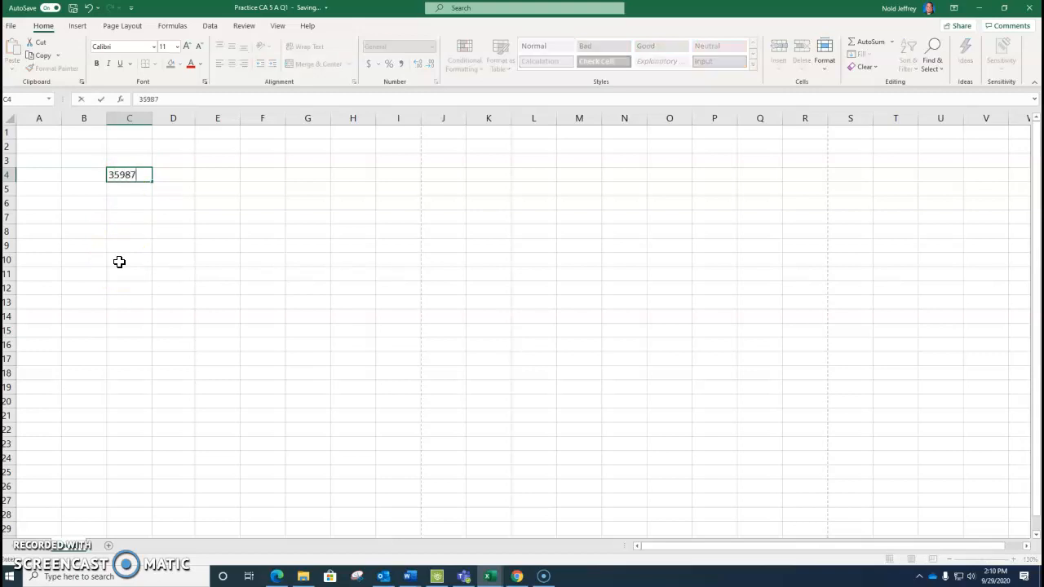
key("Return")
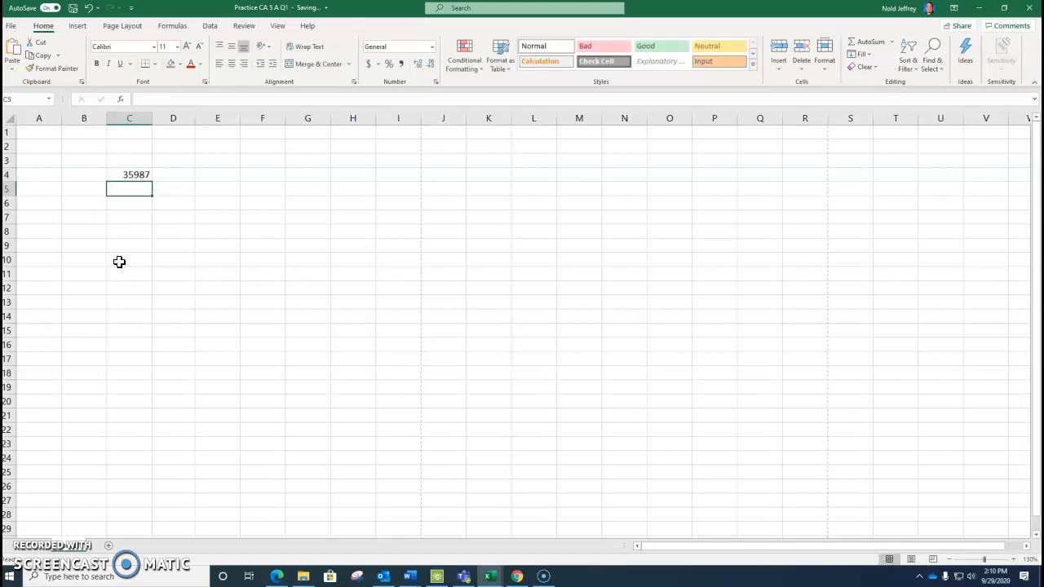
Enter 42589 in cell C5 and the formula =C4+C5 in cell C6
type("42589")
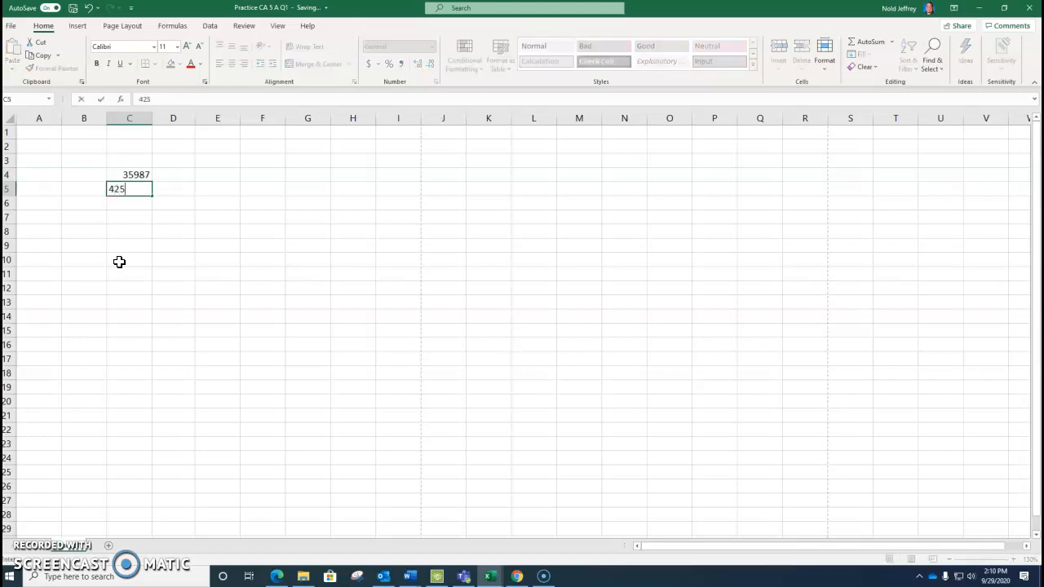
left_click(130, 203)
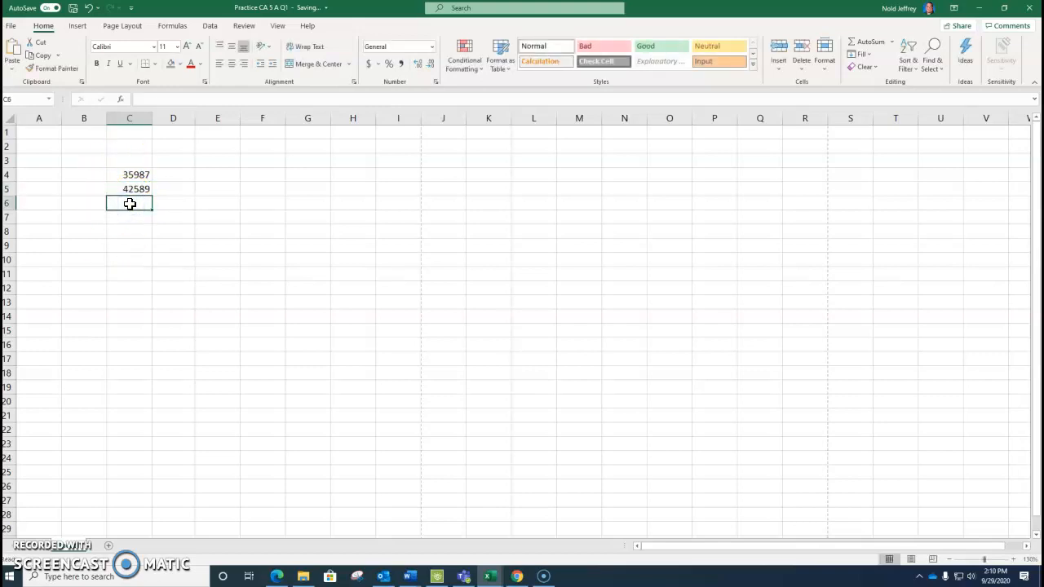
type("=")
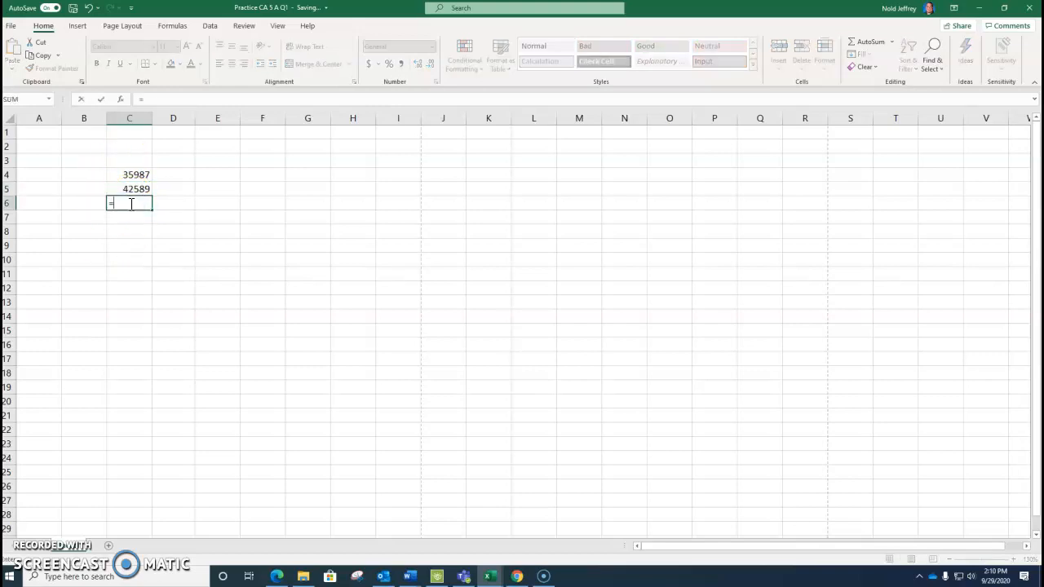
type("C4+C5")
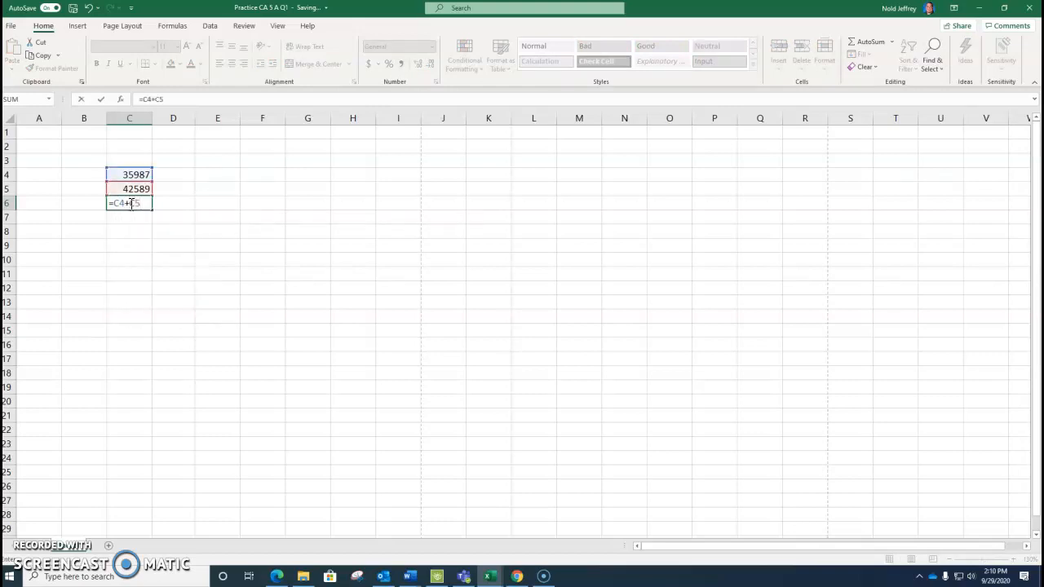
key("Return")
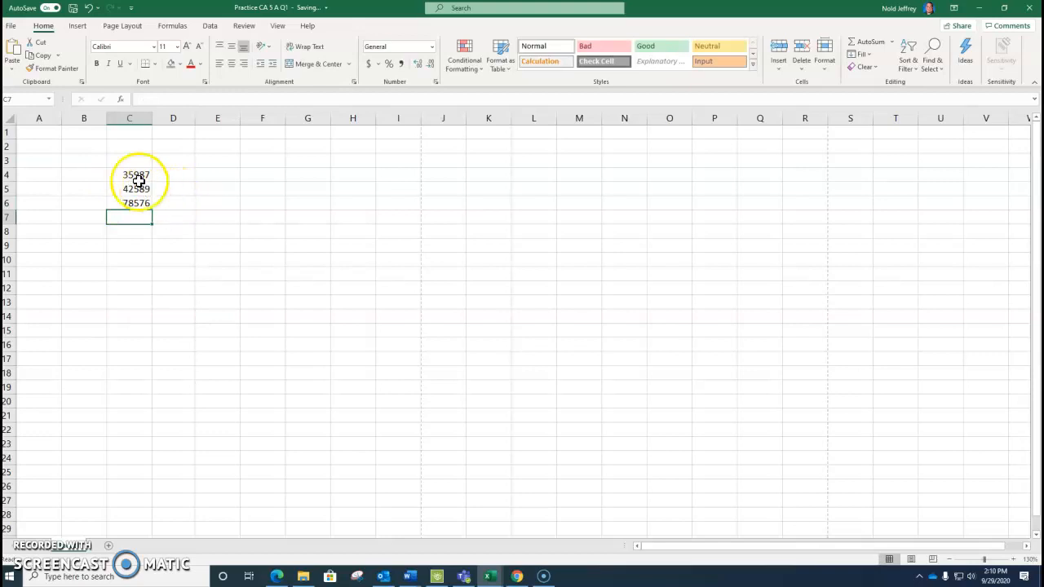
Inspect the formula stored in cell C6 and the cells it references
left_click(135, 204)
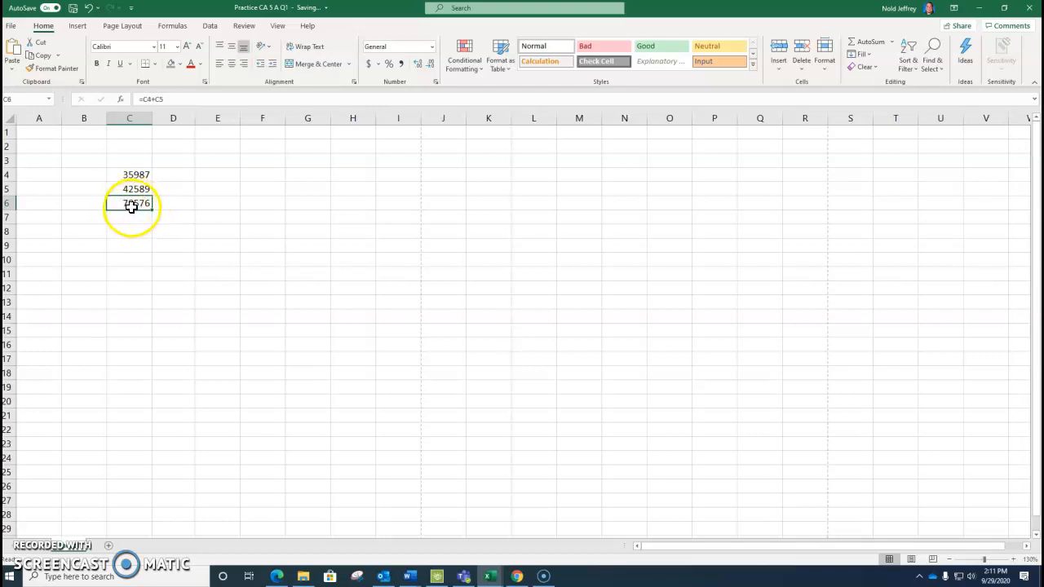
left_click(170, 98)
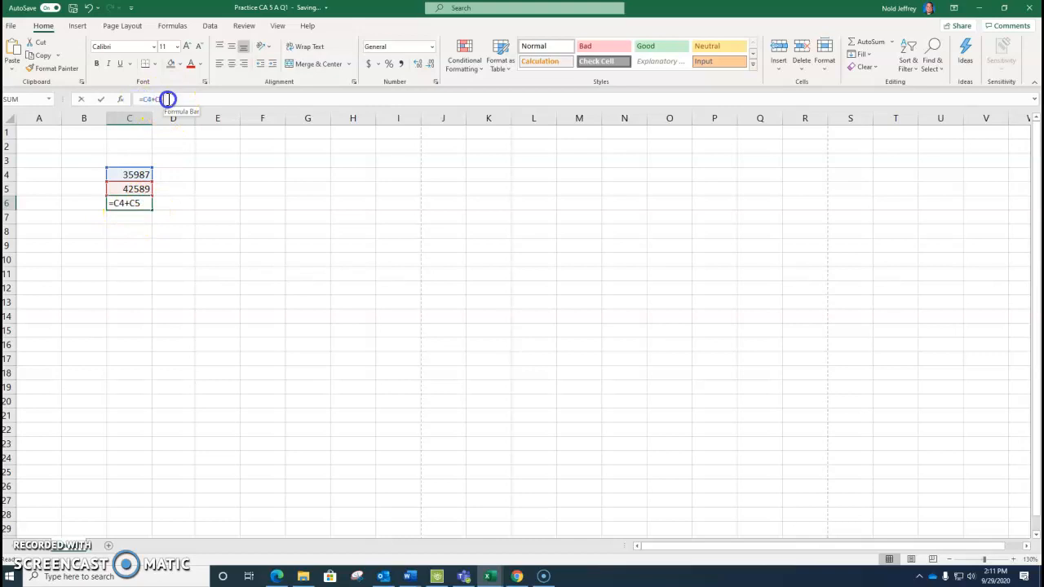
left_click(172, 245)
left_click(142, 203)
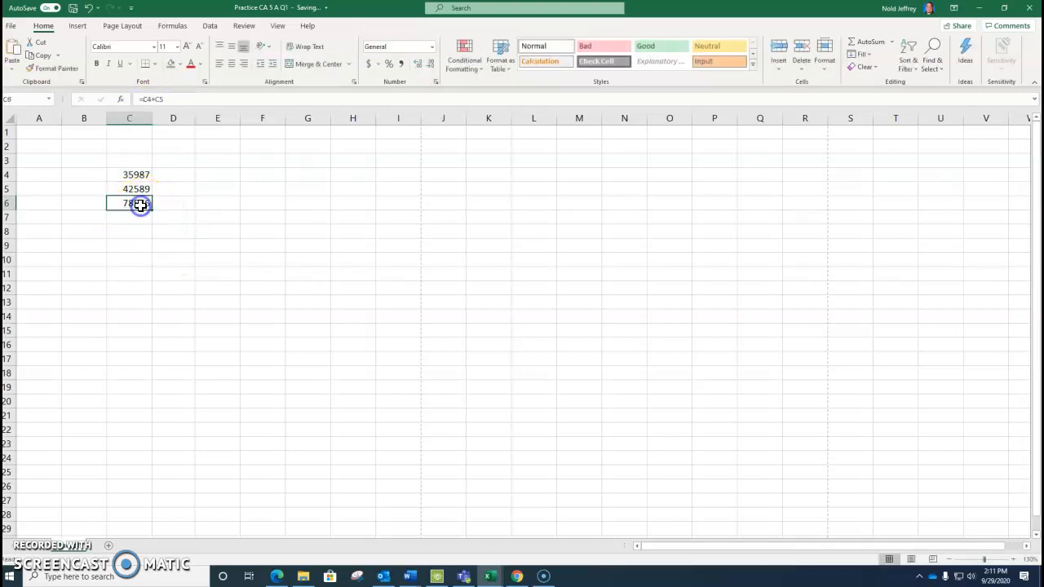
Replace the number in cell C4 with 32500
left_click(139, 174)
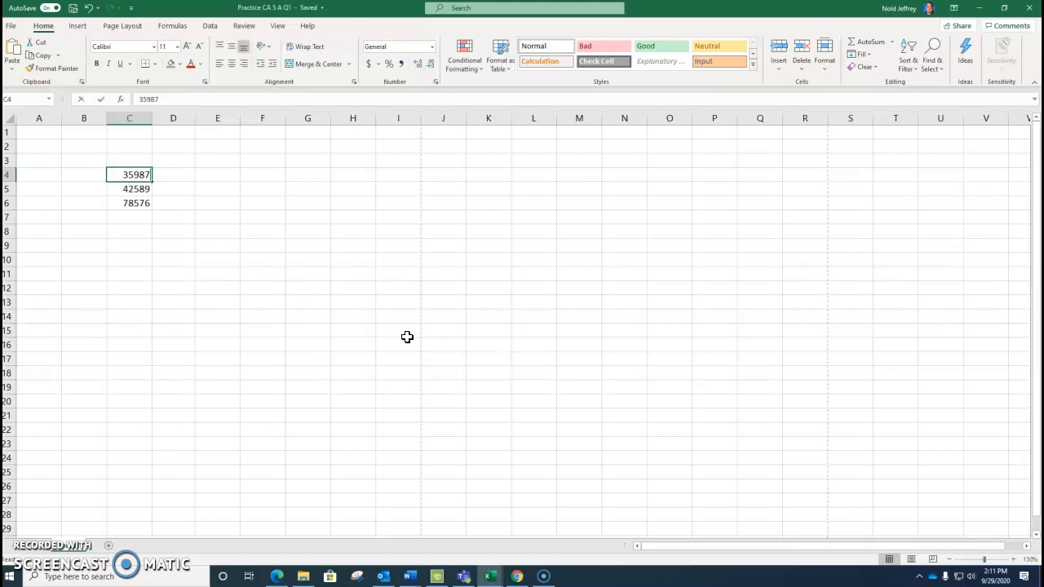
type("32500")
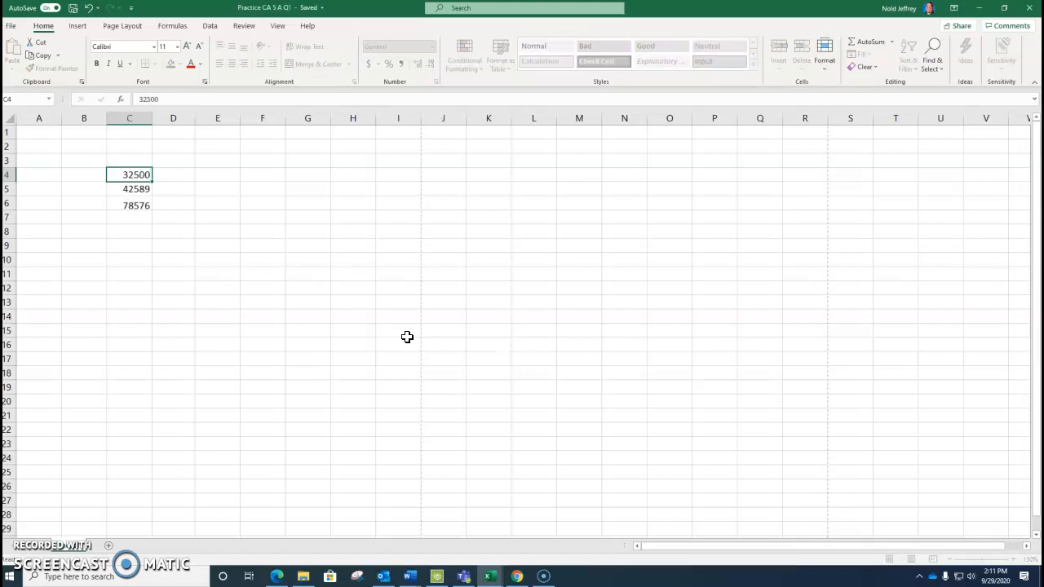
key("Tab")
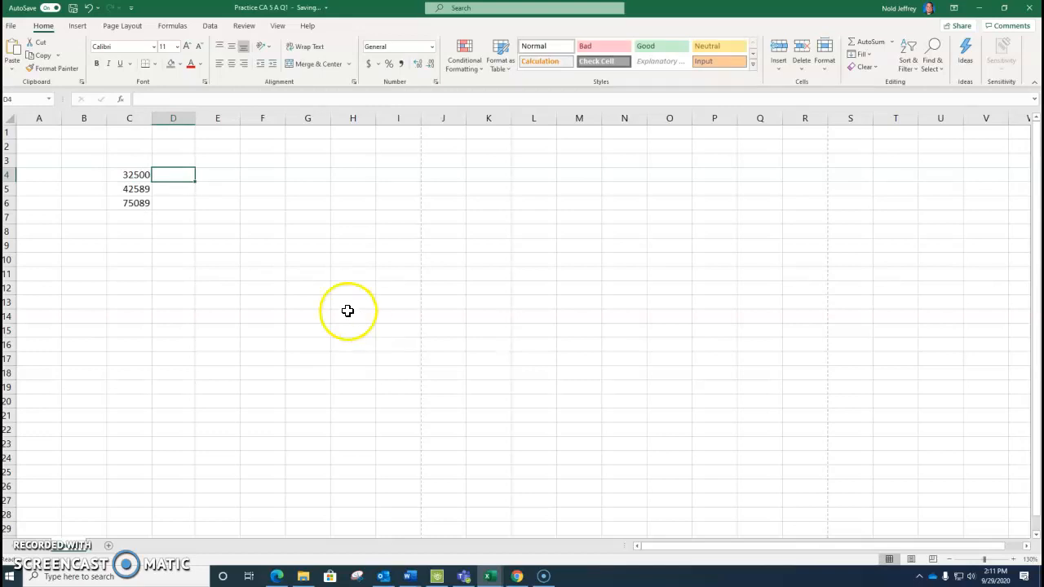
Clear the contents of cells C6, C5 and C4
left_click(121, 205)
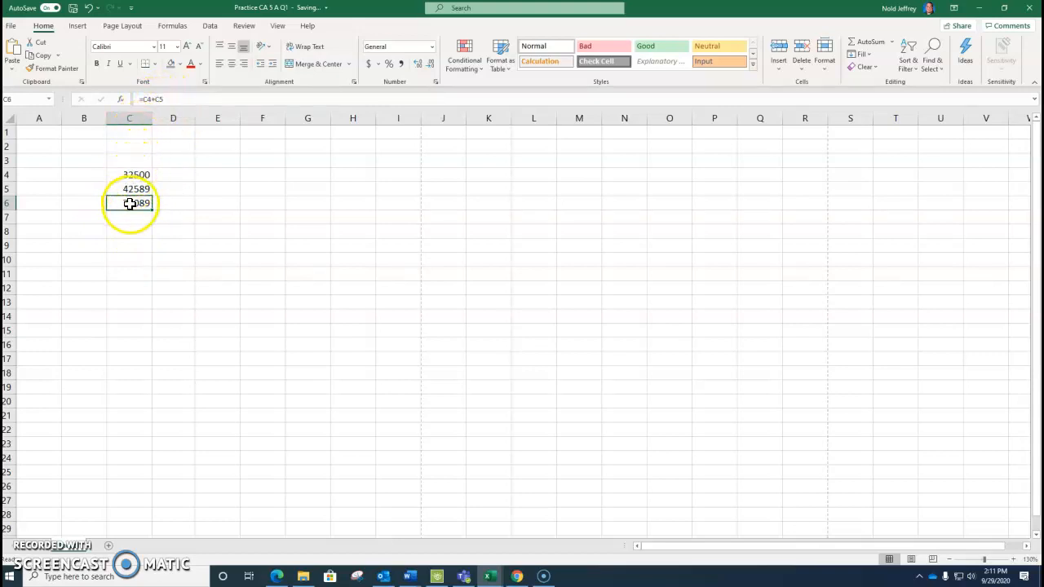
key("Delete")
key("Up")
key("Delete")
key("Up")
key("Delete")
key("Up")
key("Down")
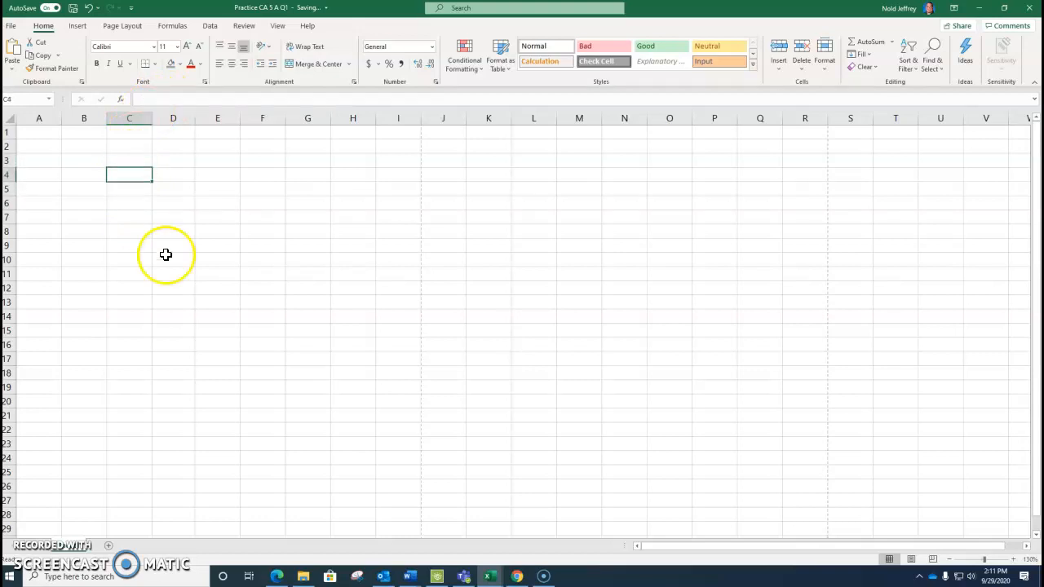
Enter Jan in cell C4 and fill the month series across row 4 to Aug in J4
type("Jan")
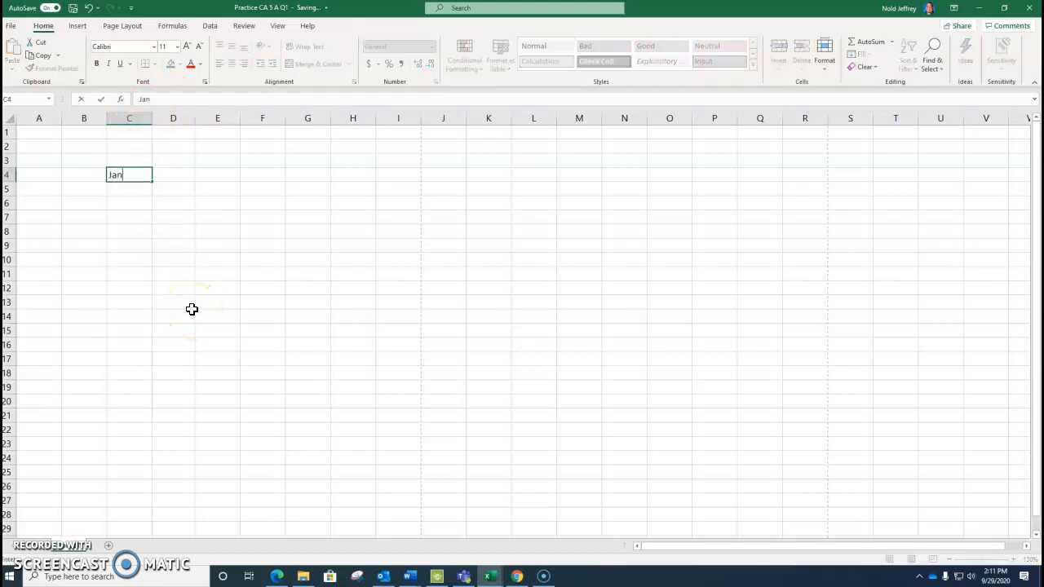
left_click(138, 179)
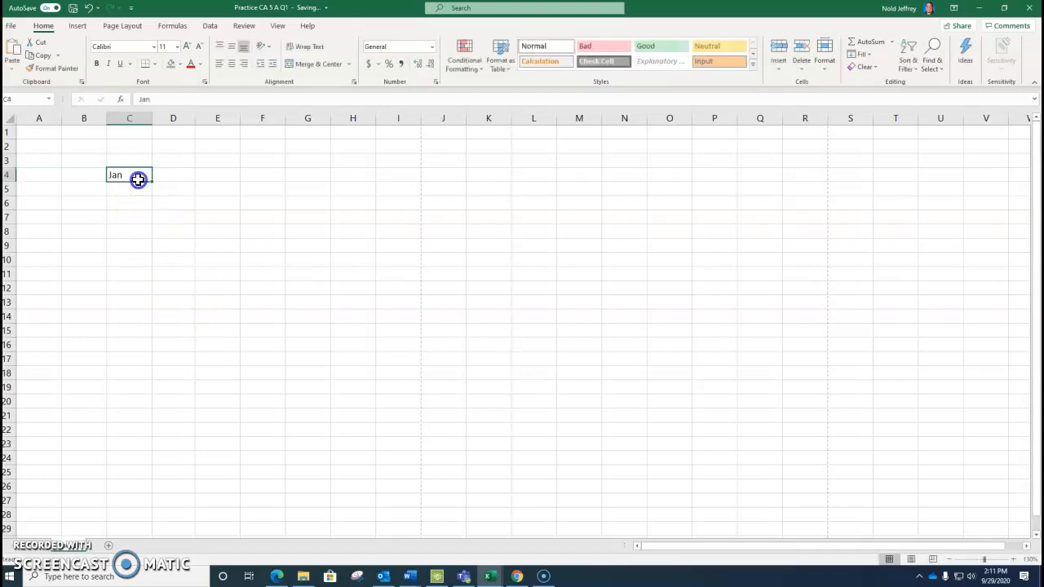
left_click_drag(151, 180, 475, 185)
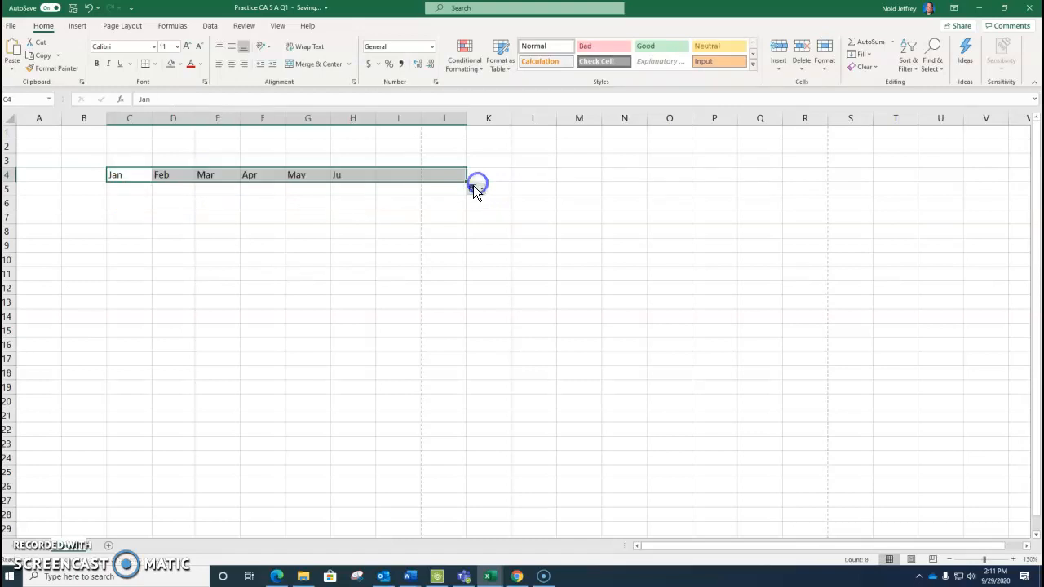
Fill the month series from C4 down to C18, and undo both month fills
left_click(128, 175)
left_click_drag(151, 181, 133, 380)
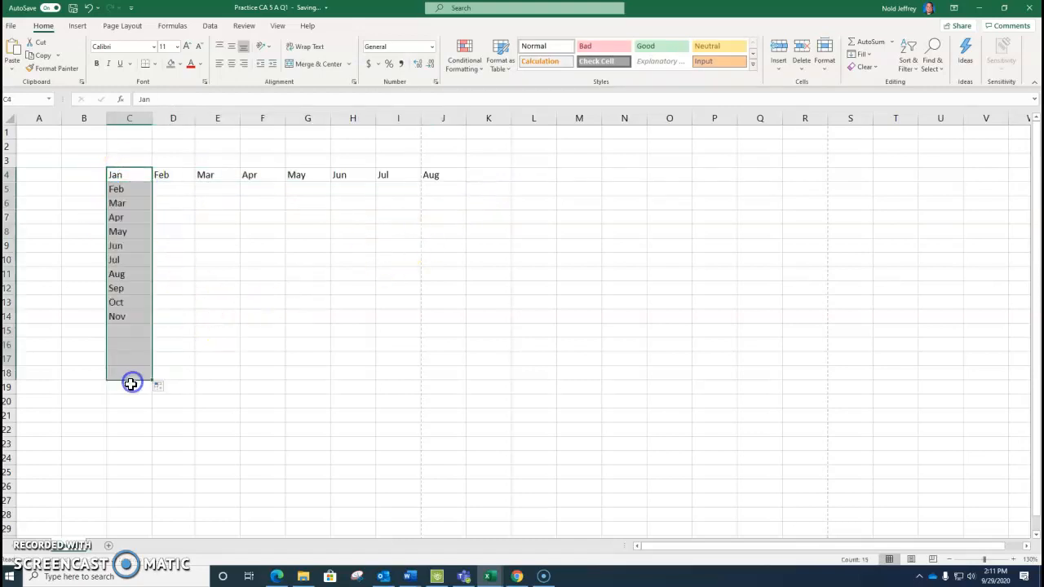
left_click(85, 9)
left_click(87, 9)
Replace Jan in cell C4 with 1 and fill it across row 4 to L4
left_click(122, 178)
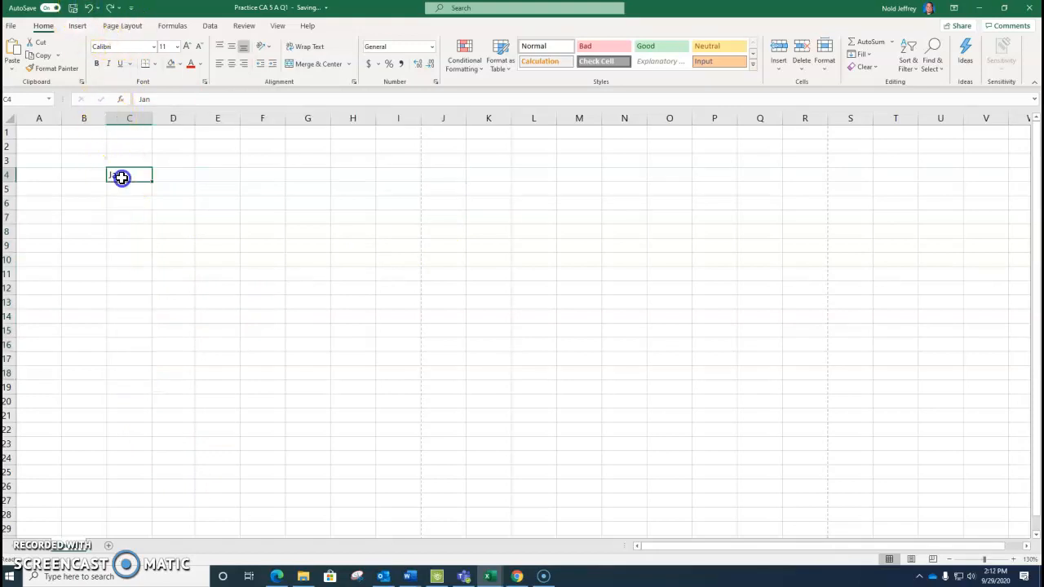
type("1")
key("ctrl+Return")
left_click_drag(154, 182, 567, 191)
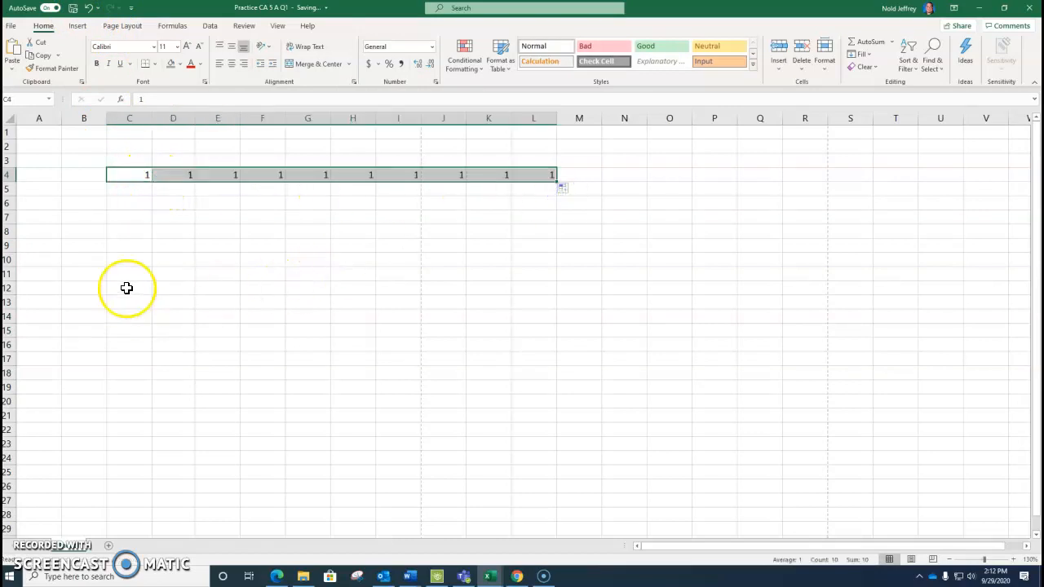
Try filling the 1 from C4 down column C, and undo that fill
left_click(138, 173)
left_click_drag(152, 185, 144, 351)
left_click(89, 8)
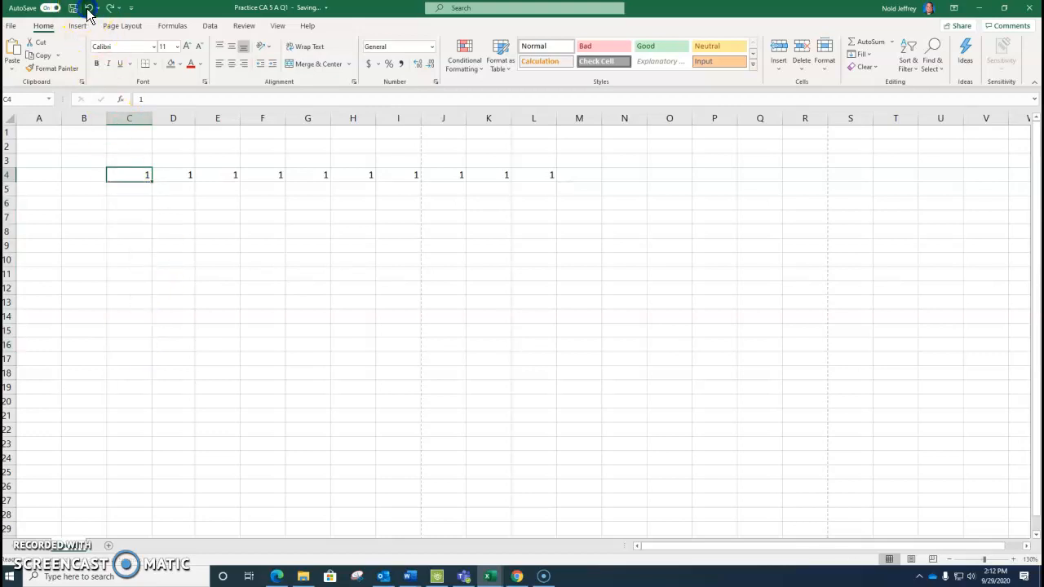
Enter 2 in cell D4 and fill the series from C4:D4 across row 4 to 10 in L4
left_click(170, 172)
type("2")
left_click(129, 194)
left_click_drag(128, 170, 622, 190)
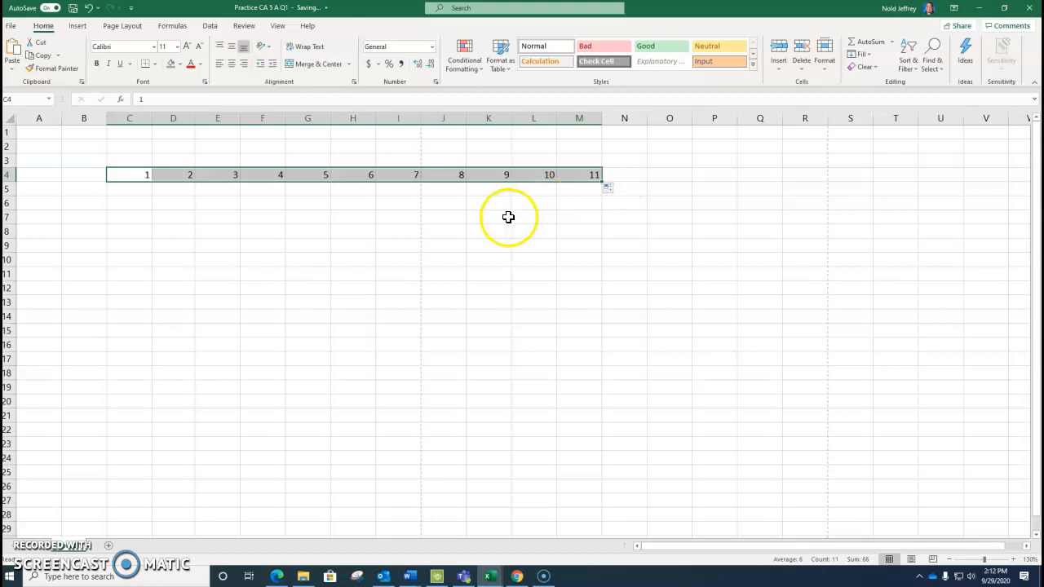
left_click(88, 7)
left_click_drag(142, 177, 536, 190)
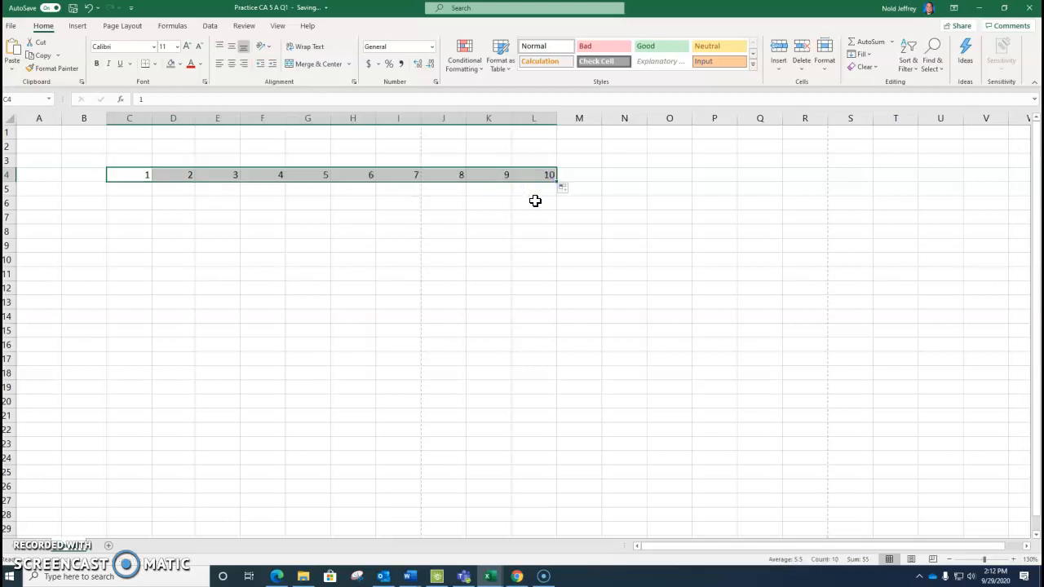
Enter 1.5 in cell C5 and fill the series from C4:C5 down to 10 in C22
left_click(135, 188)
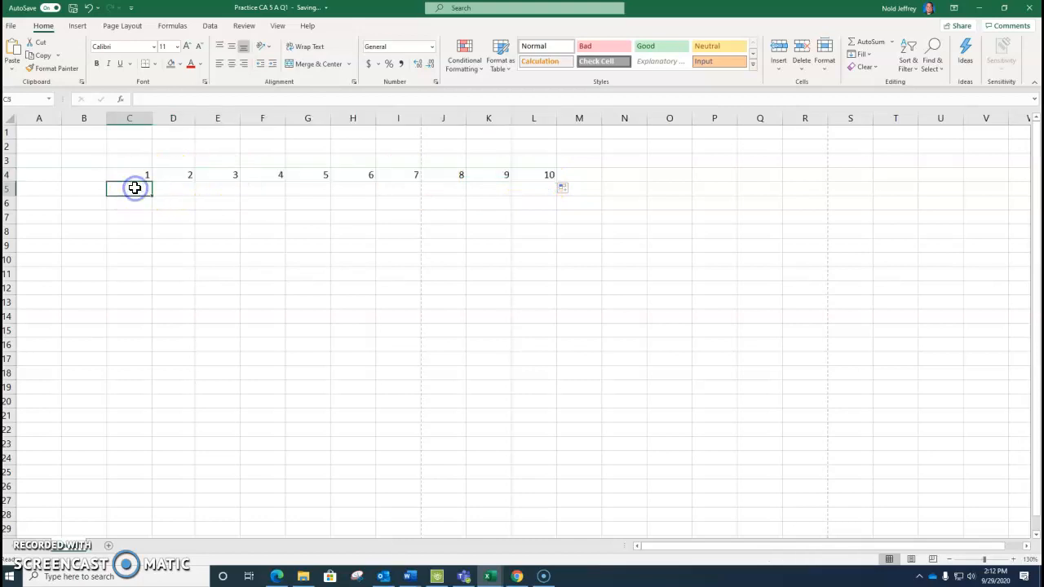
type("1.5")
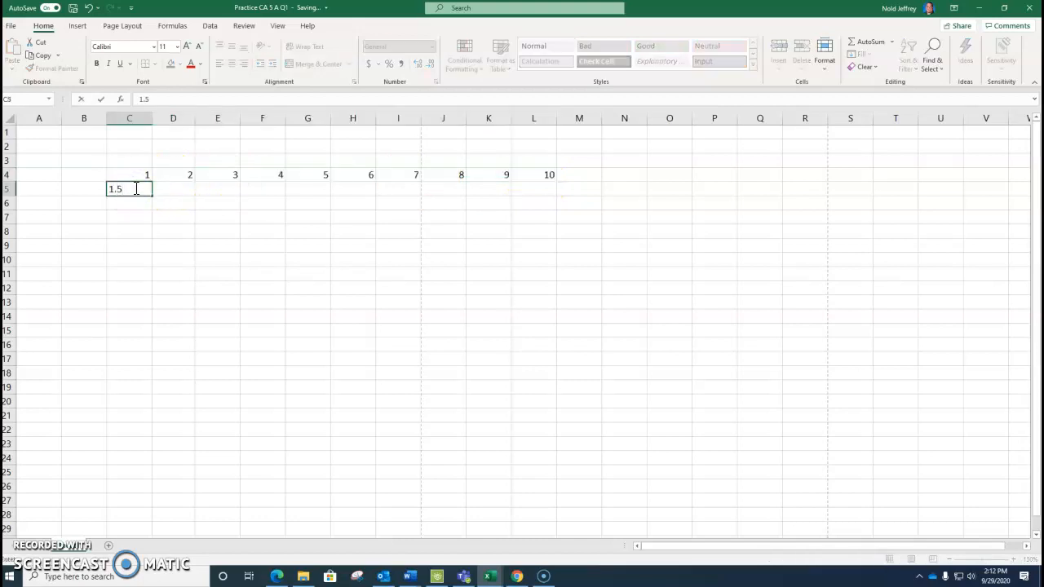
key("Up")
left_click_drag(127, 170, 130, 189)
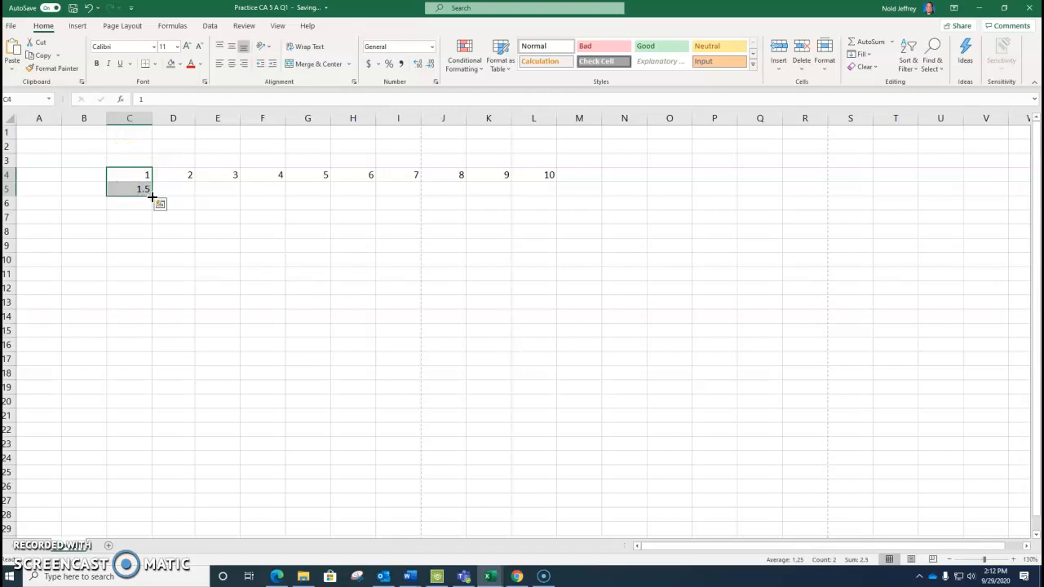
left_click_drag(152, 197, 150, 430)
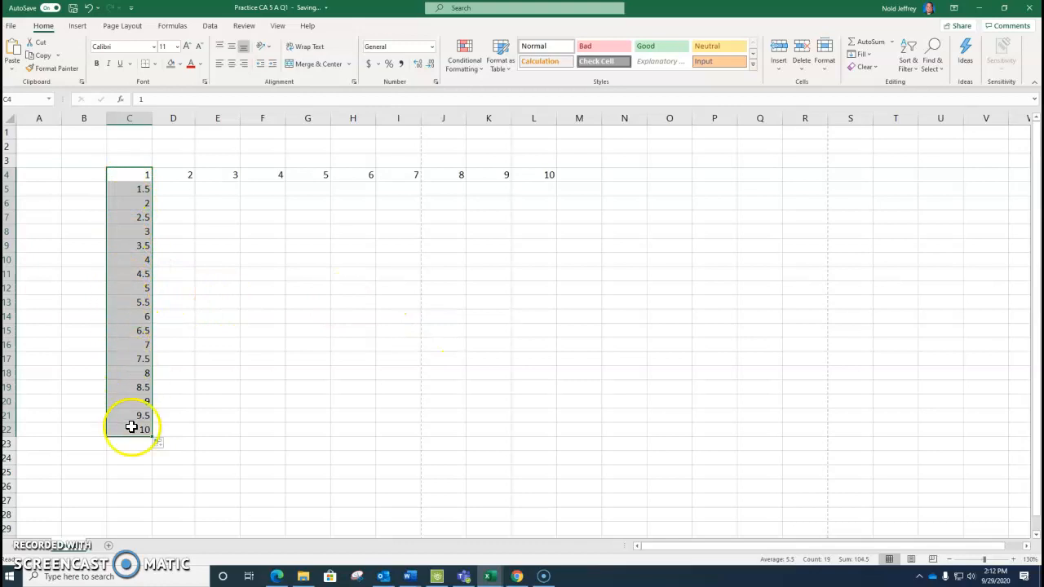
Undo the number fills and entries back to the Jan entry in cell C4
left_click(88, 8)
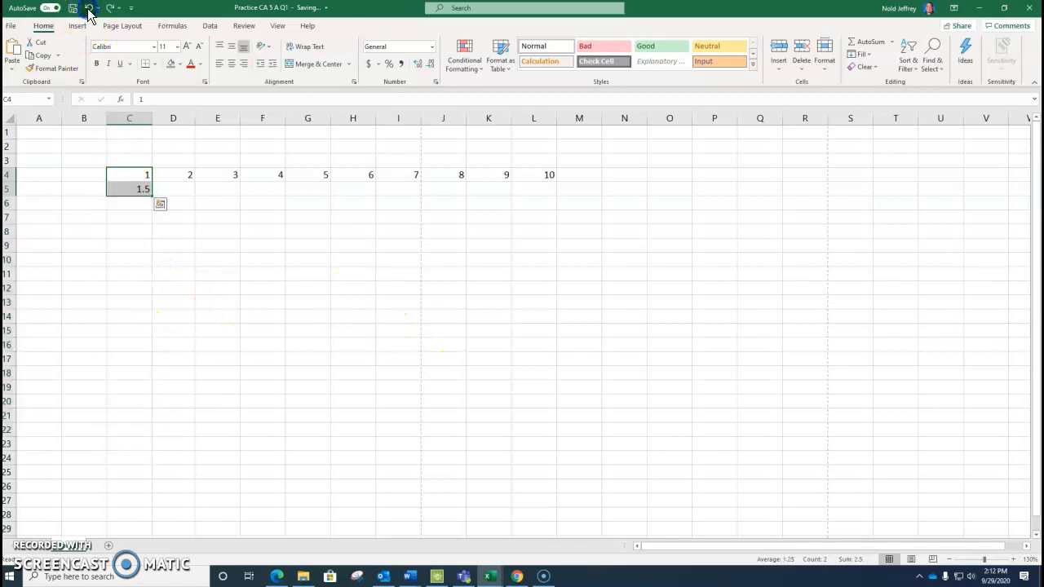
left_click(88, 8)
left_click(88, 8)
left_click(88, 8)
left_click(88, 8)
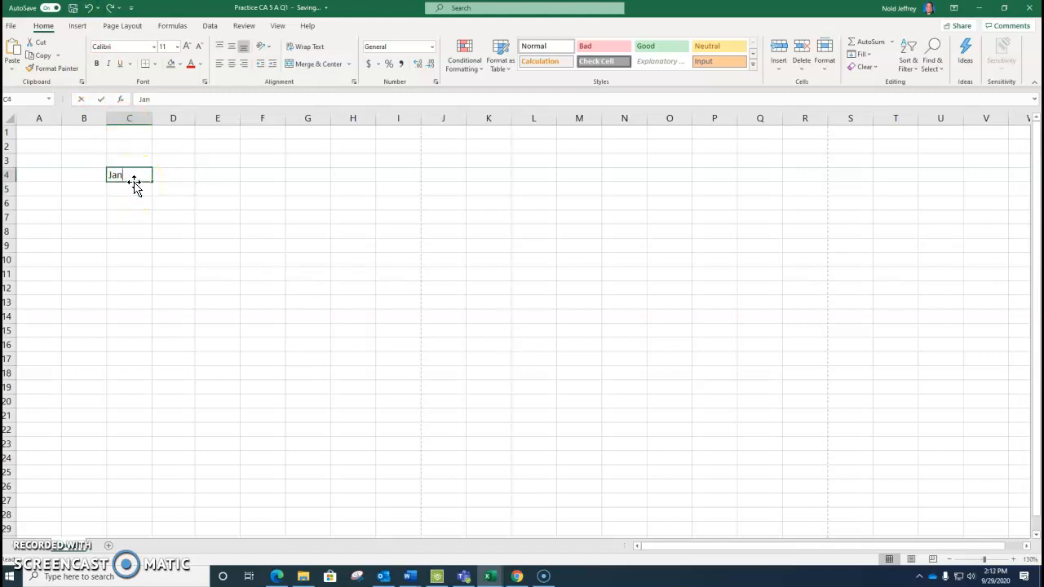
Replace Jan in cell C4 with the text PEBKAC
type("=")
key("BackSpace")
key("Return")
key("Up")
type("PE")
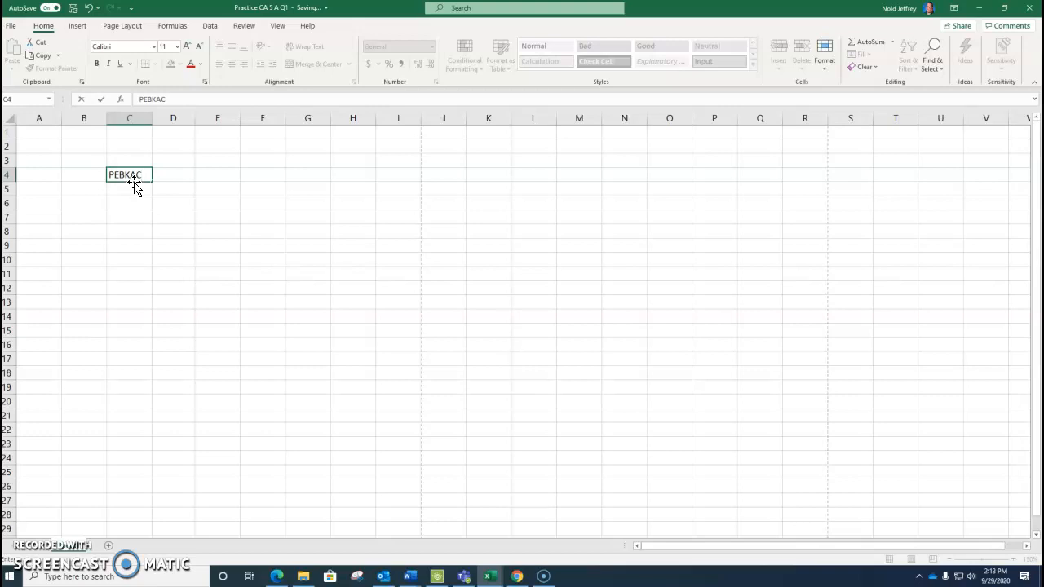
left_click(134, 184)
Clear the text from cell C4 and select the range C4:C14
left_click(135, 177)
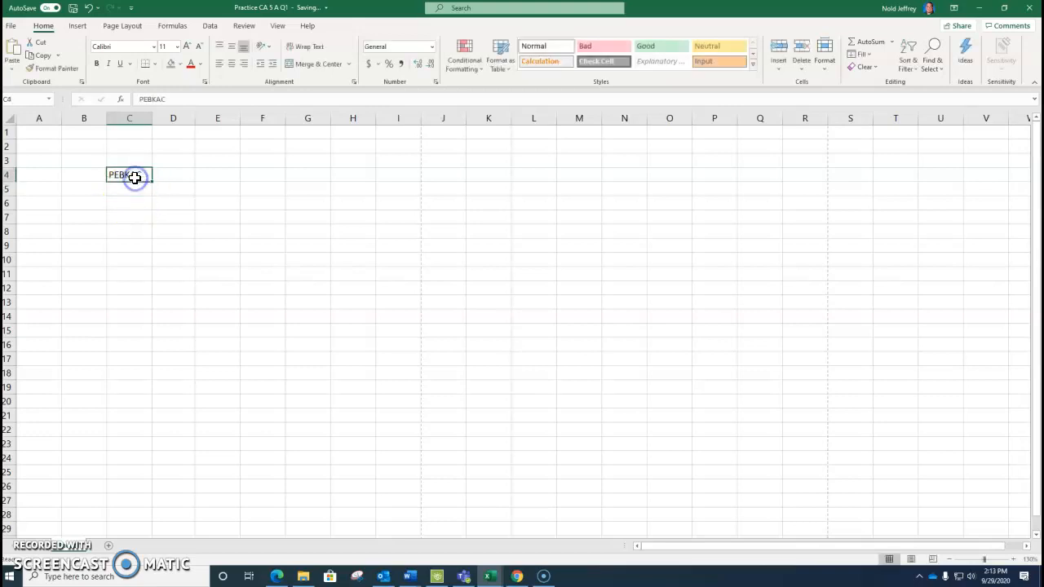
type("=")
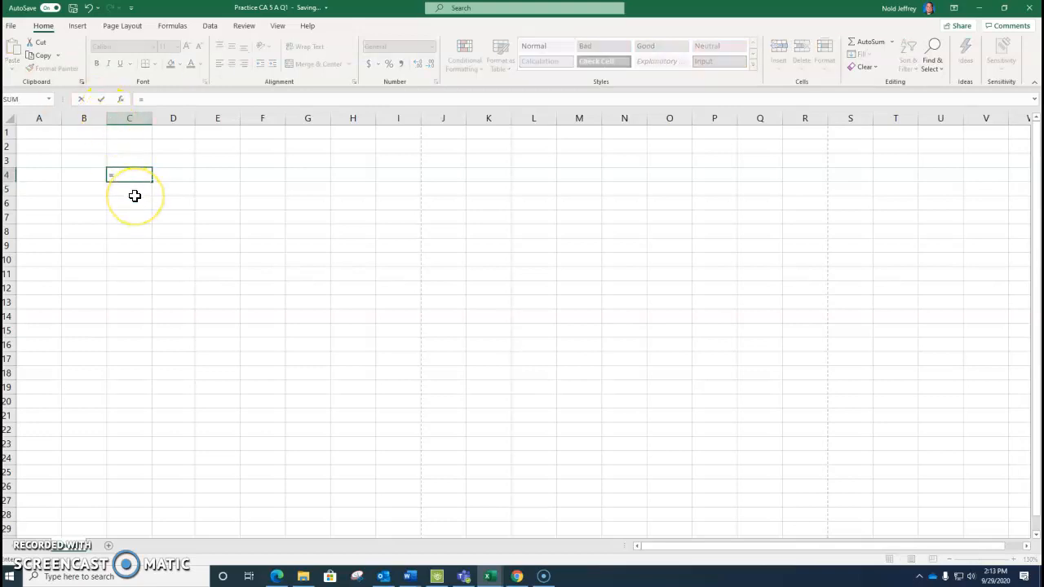
key("Escape")
left_click(136, 180)
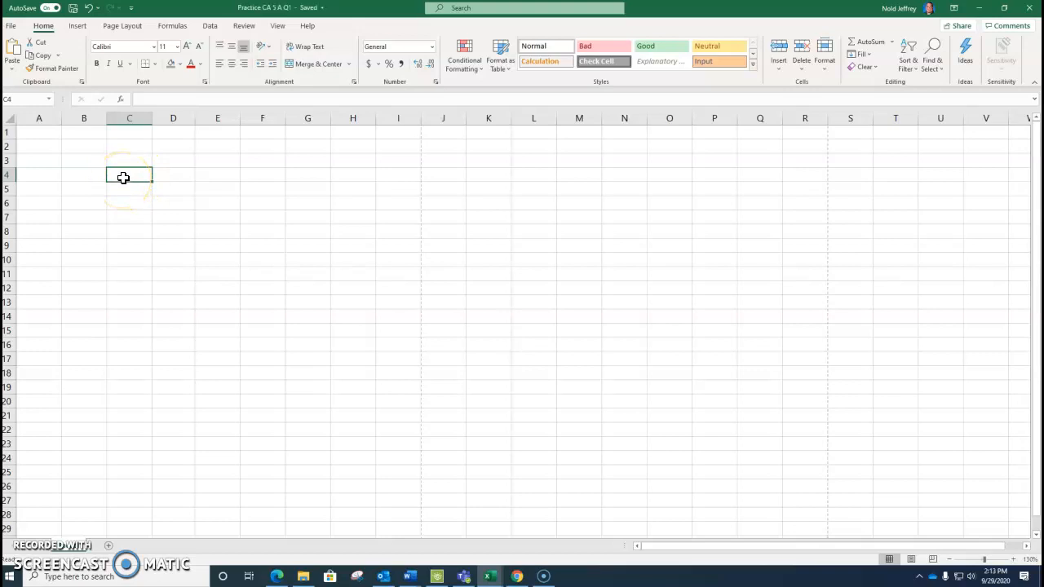
left_click_drag(130, 174, 132, 320)
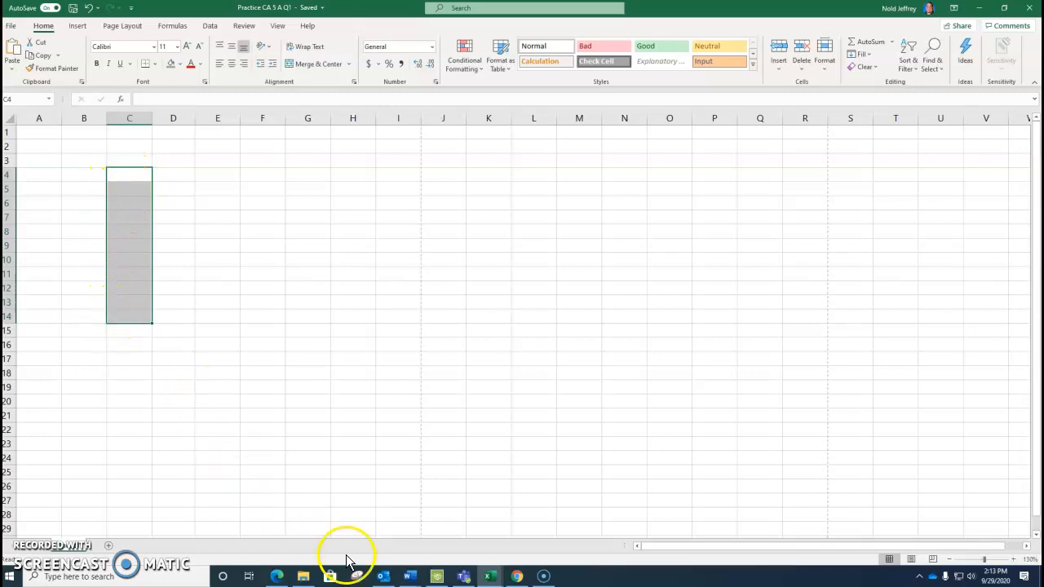
Switch to the Word window showing Document1
left_click(409, 577)
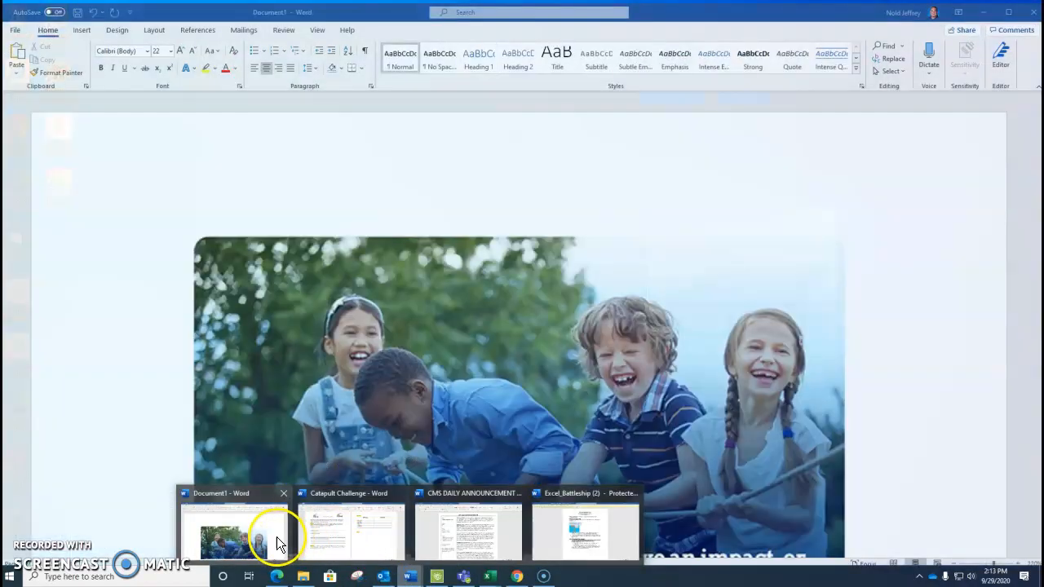
left_click(277, 537)
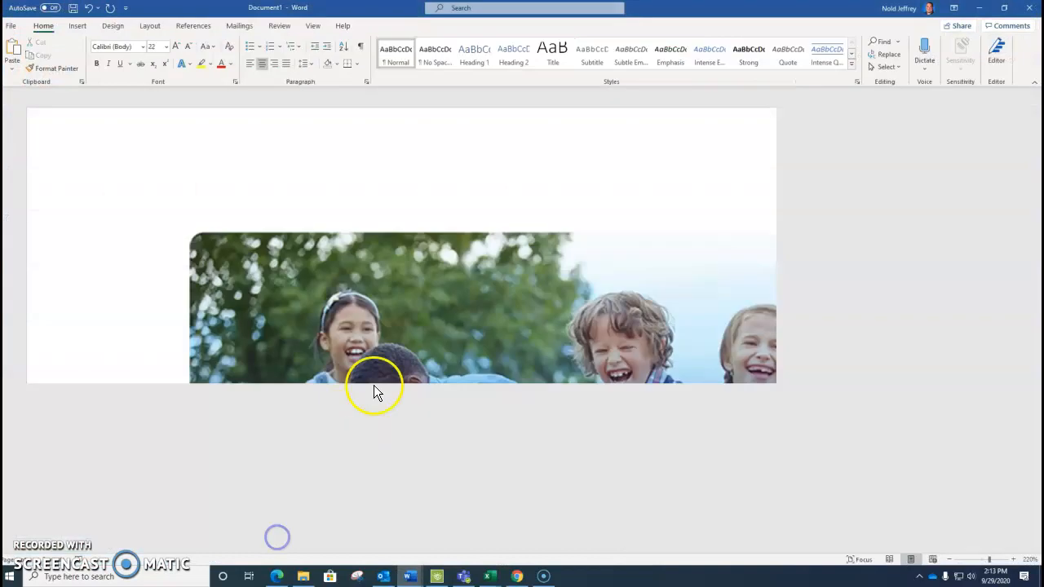
Highlight the range examples C5:C19, C5:J5 and C5:J20 in the Word document and return to the Excel workbook
scroll(391, 375, "down", 8)
scroll(506, 281, "up", 1)
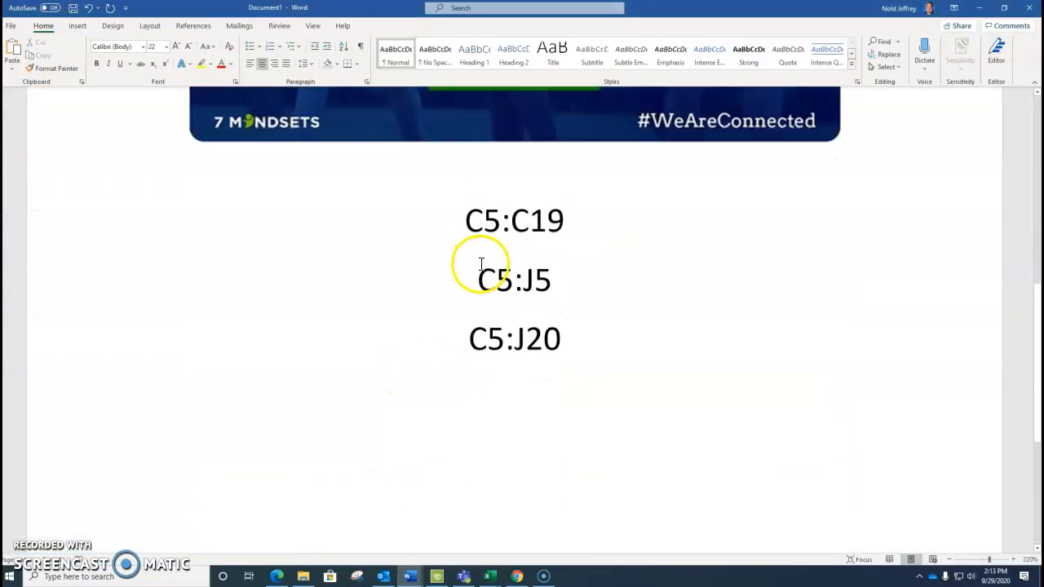
scroll(480, 278, "up", 1)
left_click_drag(488, 305, 559, 423)
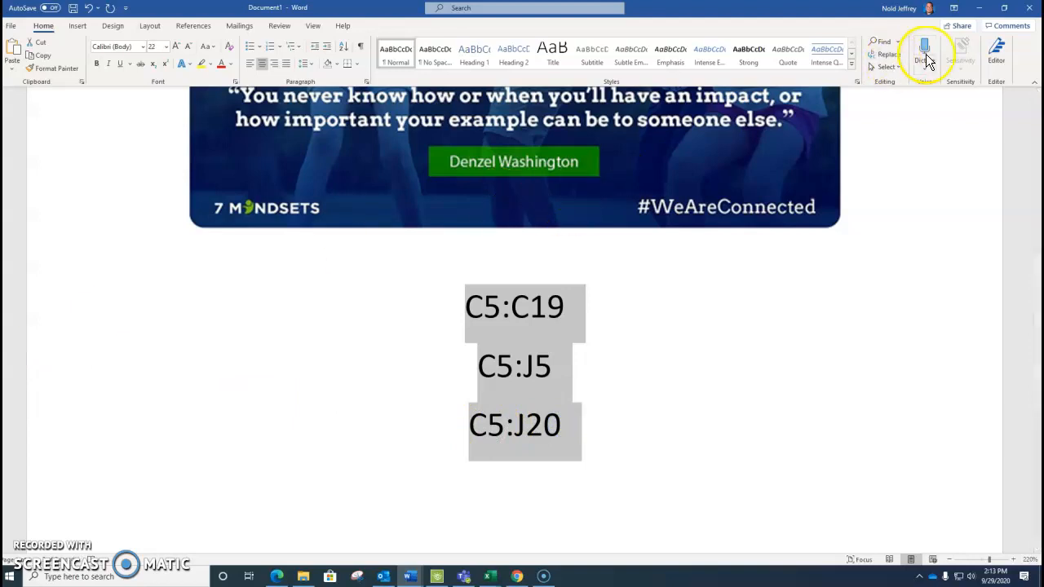
left_click(979, 7)
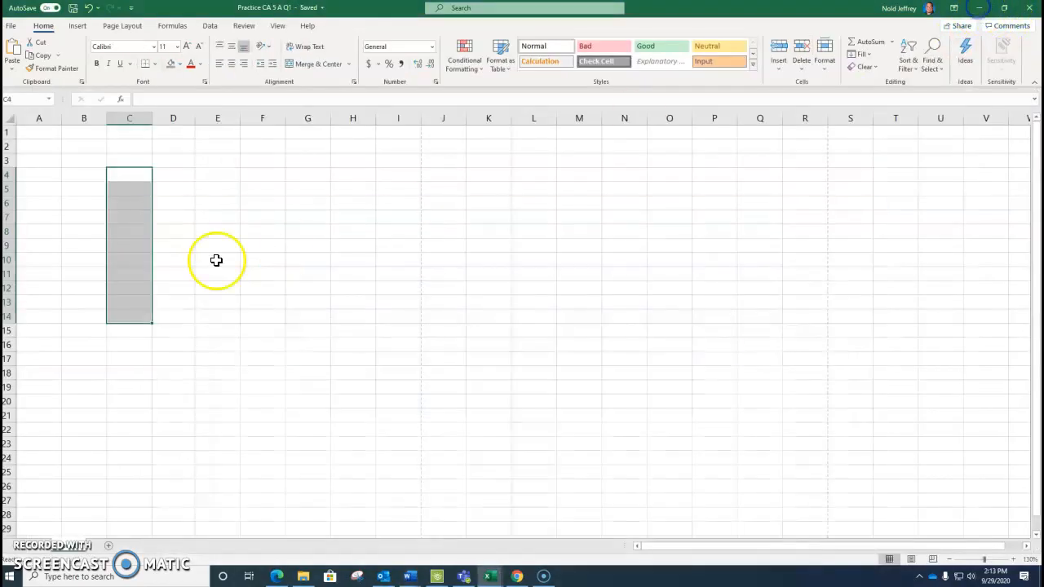
Select the vertical cell range C5:C15 in column C
left_click(132, 189)
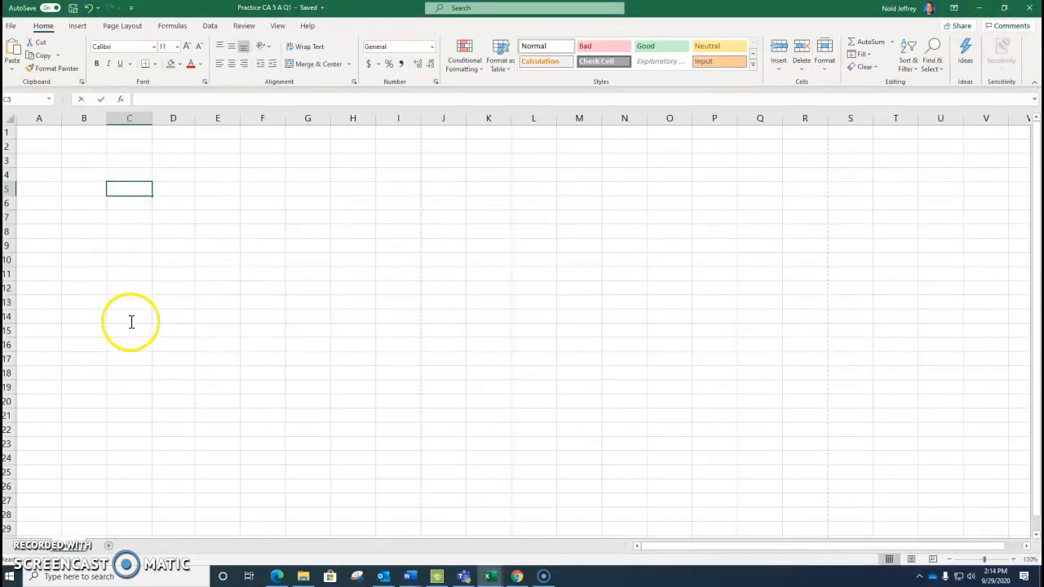
left_click(130, 203)
double_click(131, 191)
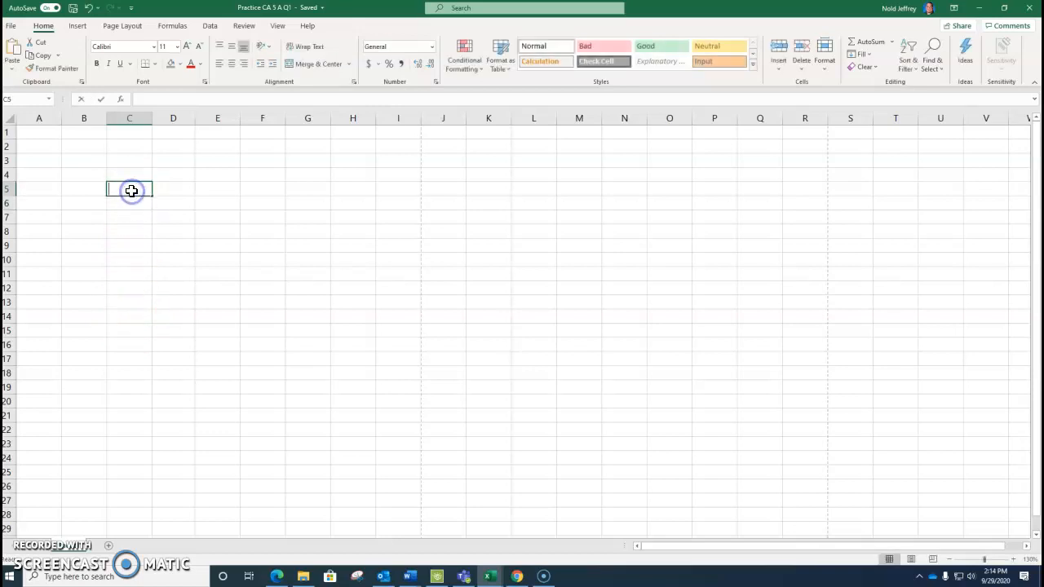
left_click(136, 208)
double_click(133, 189)
left_click(140, 170)
left_click_drag(138, 186, 139, 324)
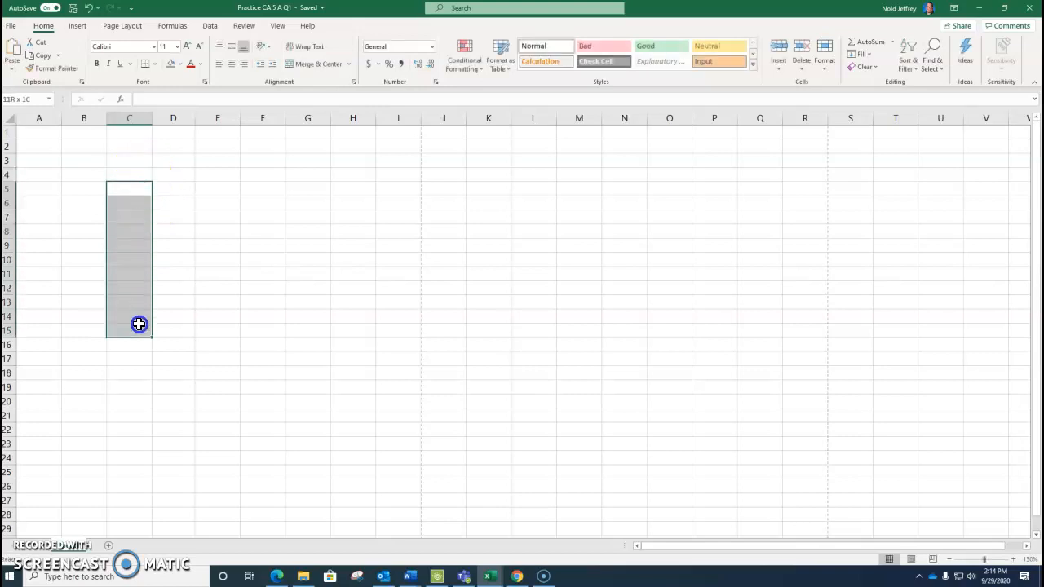
Select the row range C5:J5 and the rectangular block C5:J18, finishing with only cell C5 selected
left_click_drag(133, 189, 433, 187)
left_click(130, 190)
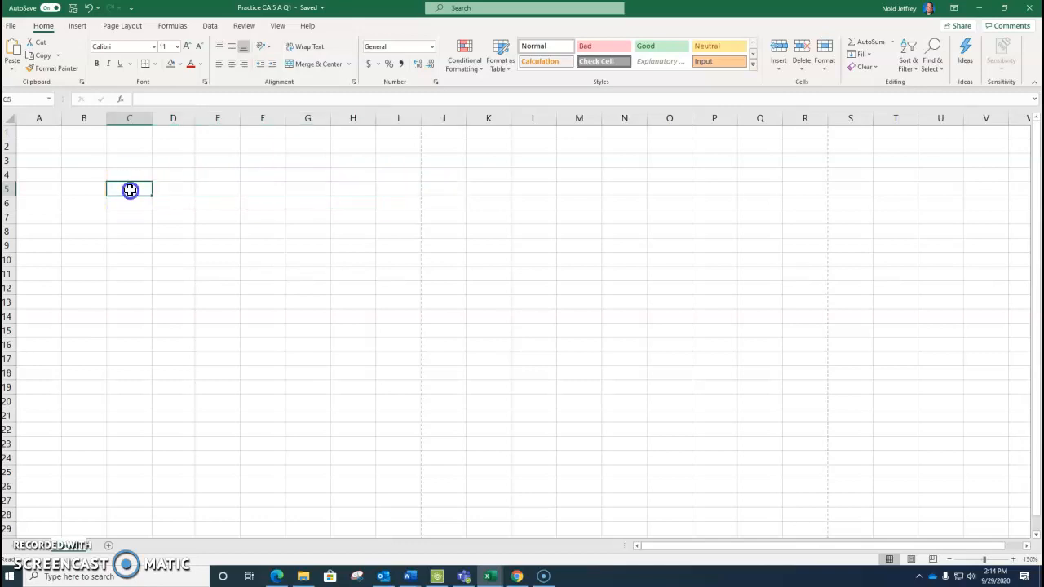
left_click(136, 223)
left_click_drag(112, 191, 457, 373)
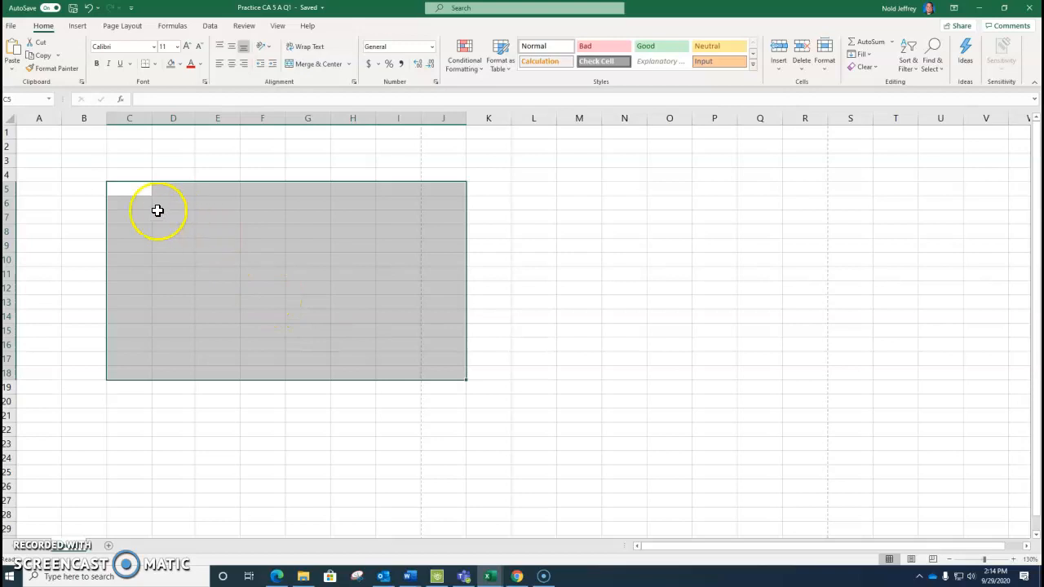
left_click(130, 194)
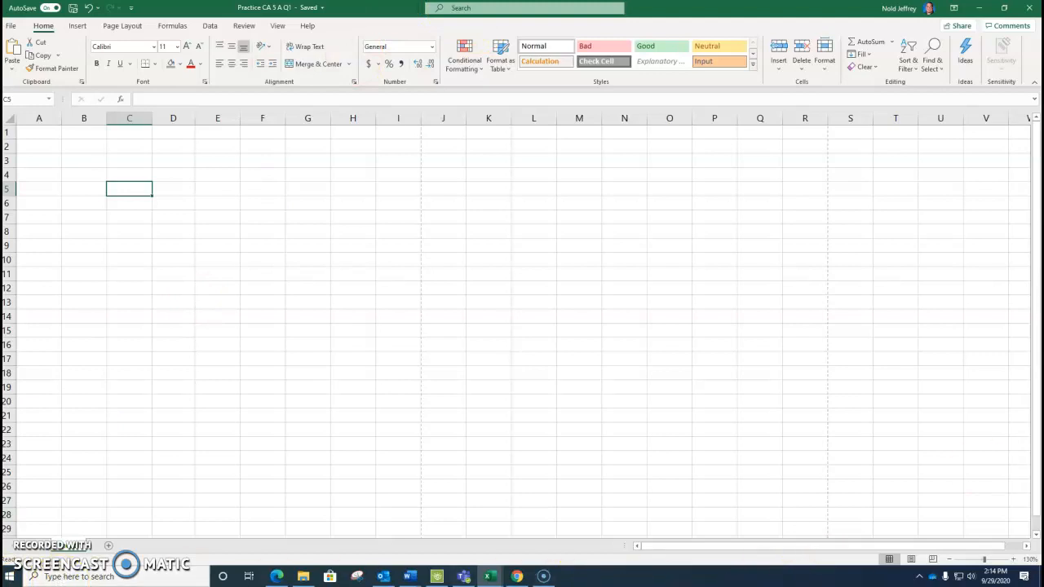
left_click(545, 577)
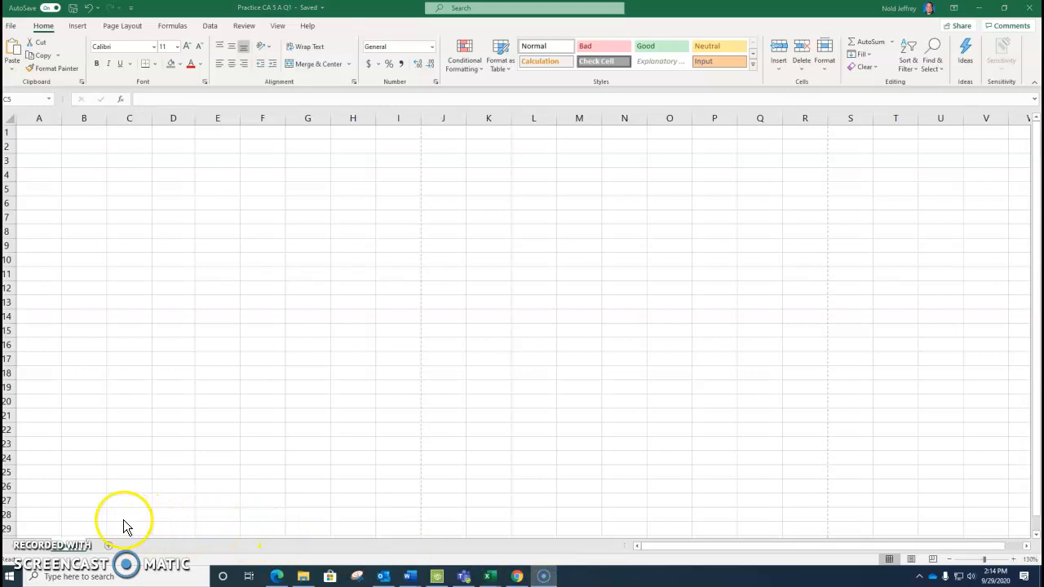